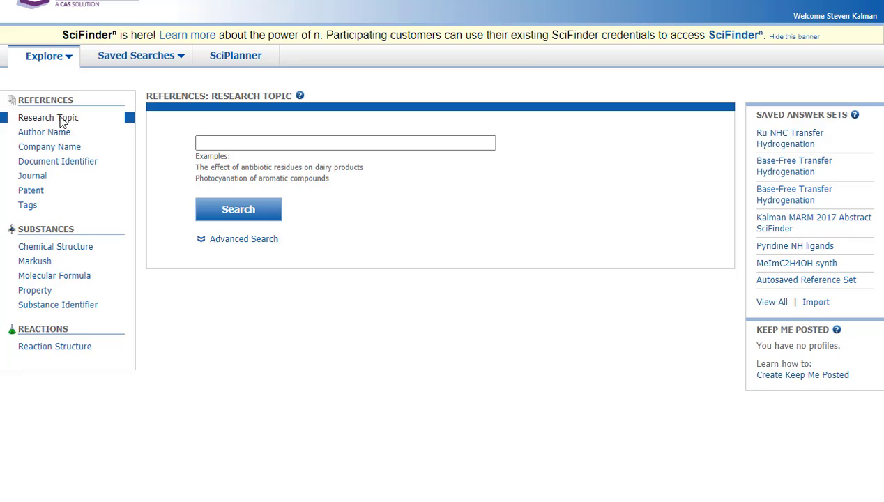
- Search references for the research topic "iron carbon hydrogen activation"
left_click(227, 140)
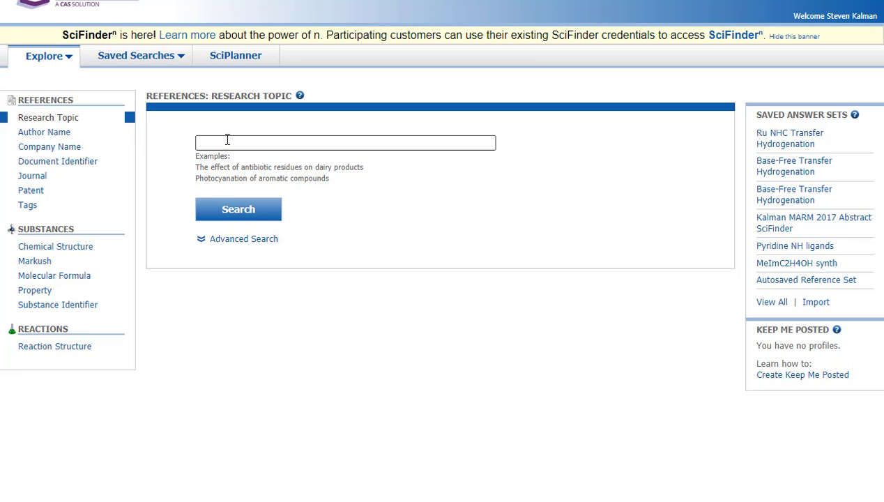
left_click(227, 140)
left_click(534, 132)
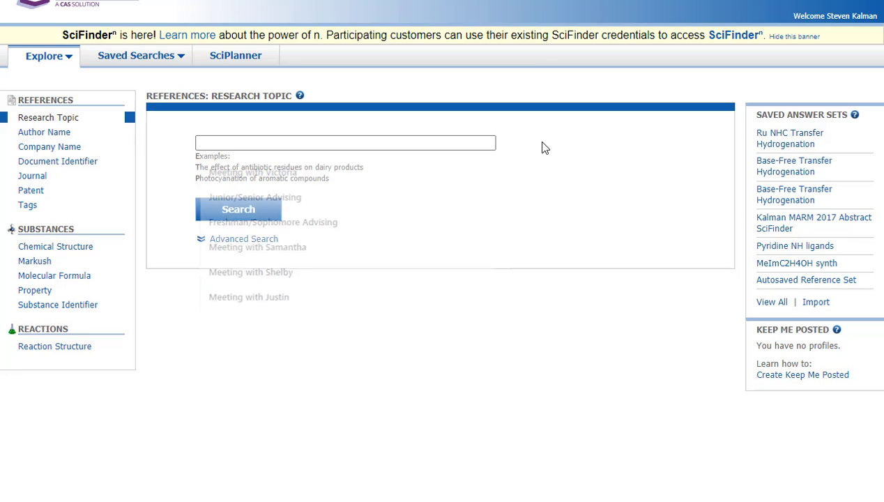
left_click(393, 143)
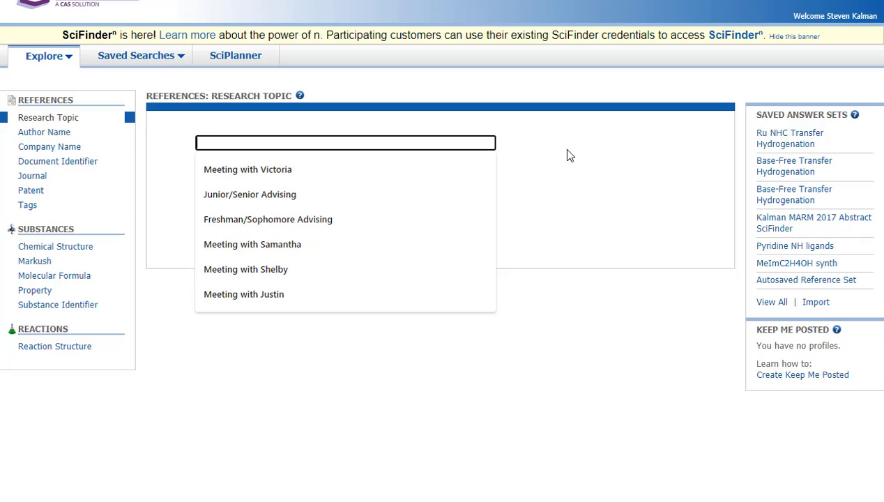
type("iron ")
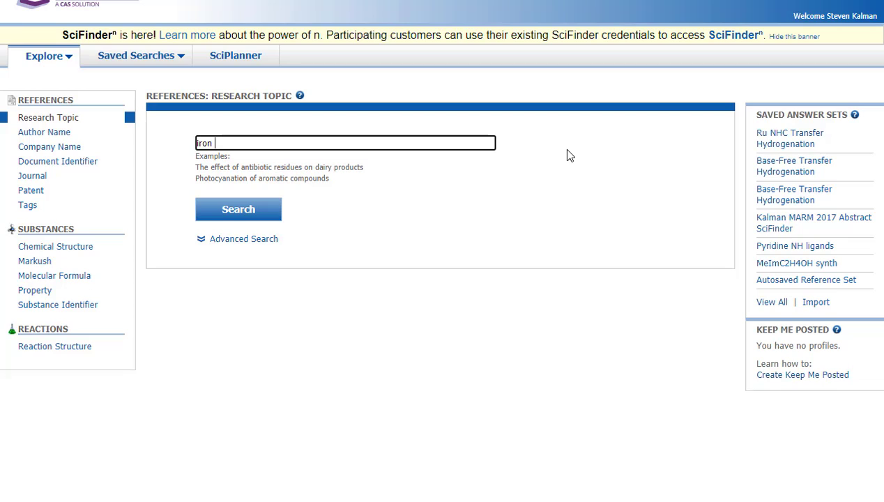
type("carbon hydro")
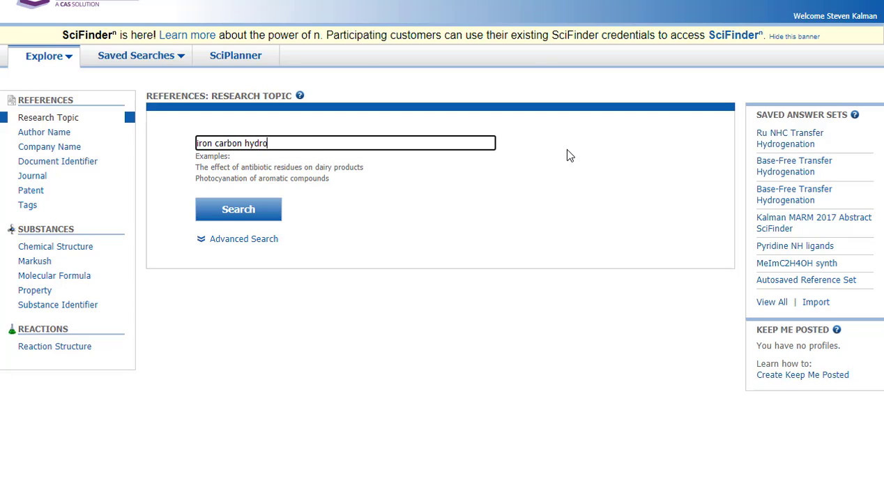
type("gen activation")
left_click(263, 209)
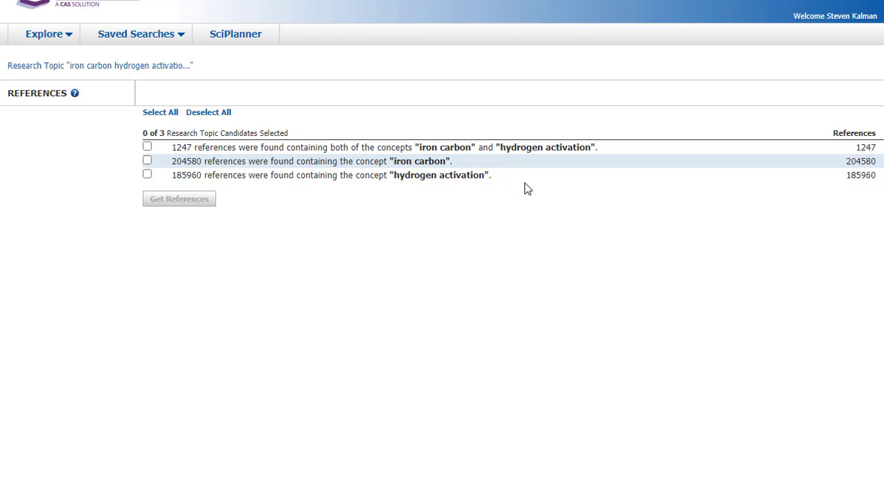
- Retrieve the references containing both concepts "iron carbon" and "hydrogen activation" and skim the list
left_click(148, 148)
left_click(171, 203)
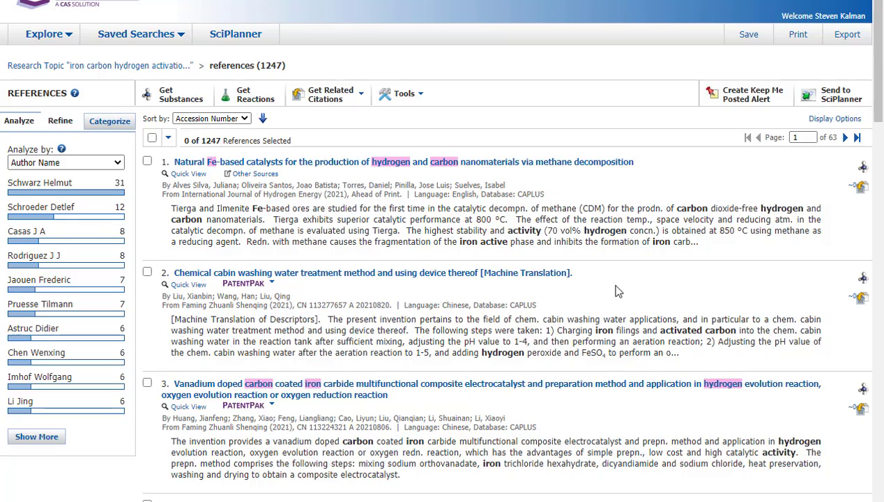
scroll(616, 291, "down", 2)
scroll(617, 291, "down", 1)
scroll(617, 291, "up", 3)
- Examine the categories under the Catalysis heading in Categorize, then close it without applying any
left_click(117, 122)
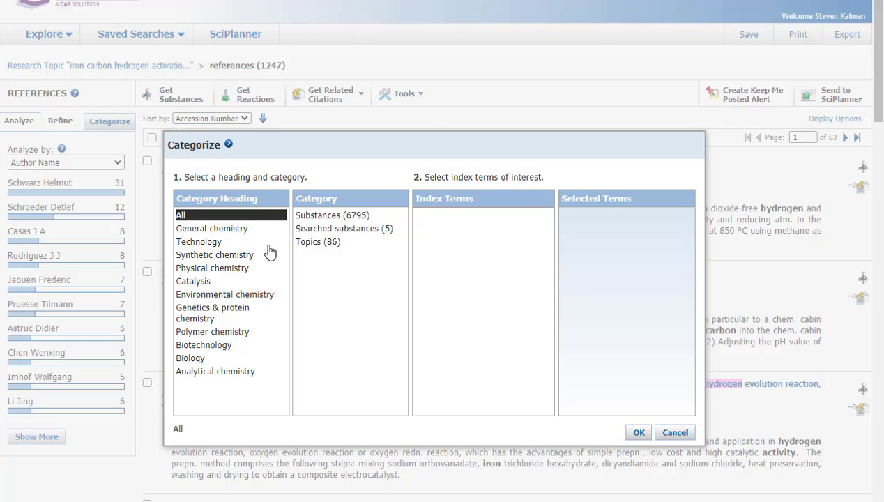
left_click(201, 285)
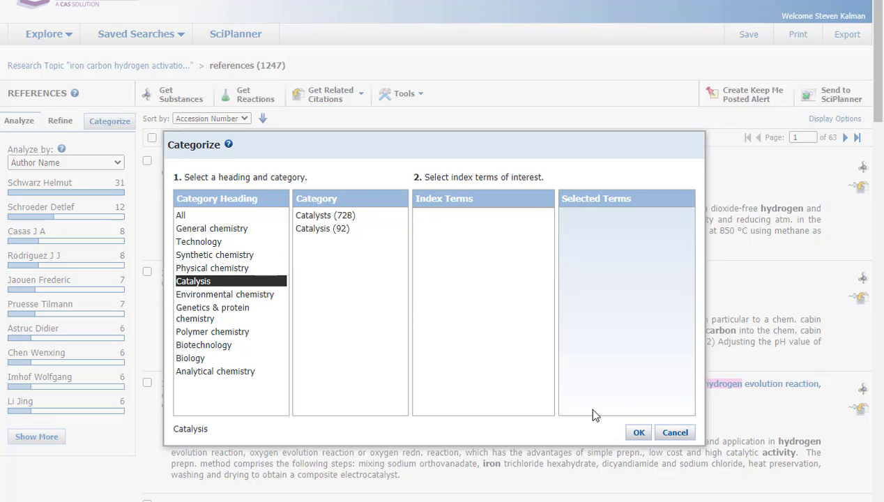
left_click(673, 433)
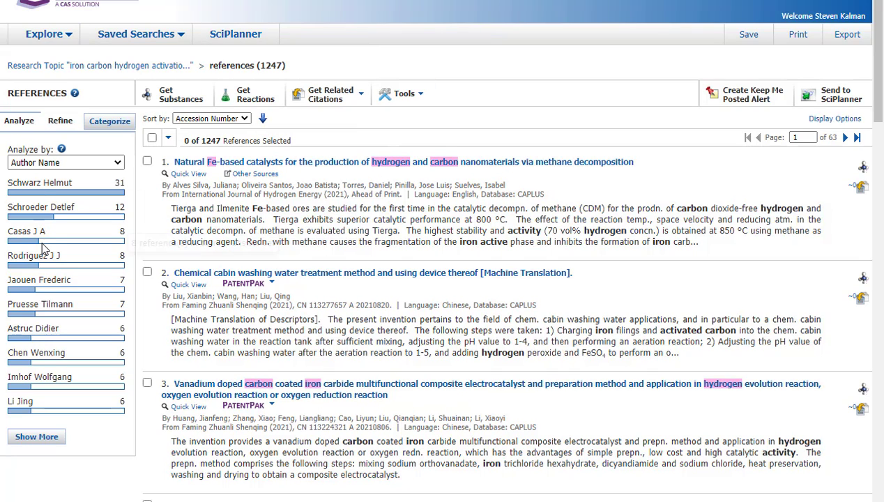
- Return to the research topic query and replace it with a search for "iron aromatic carbon-hydrogen activation"
scroll(500, 242, "down", 5)
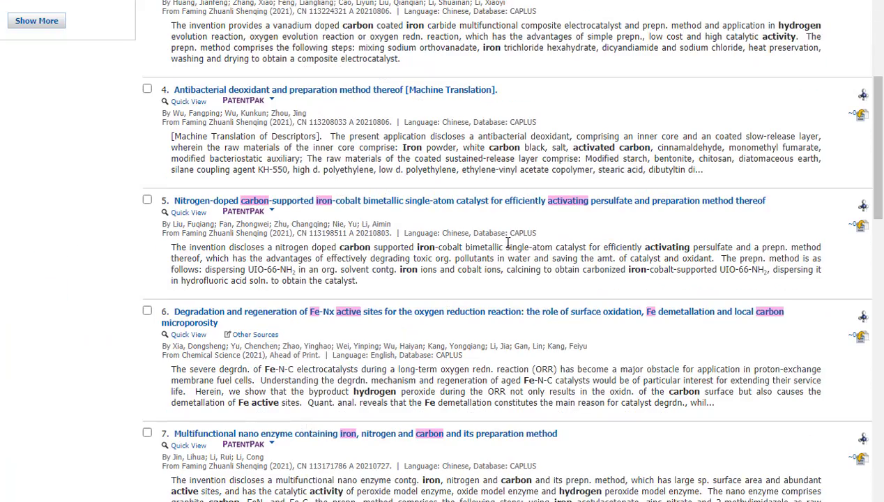
scroll(507, 242, "down", 5)
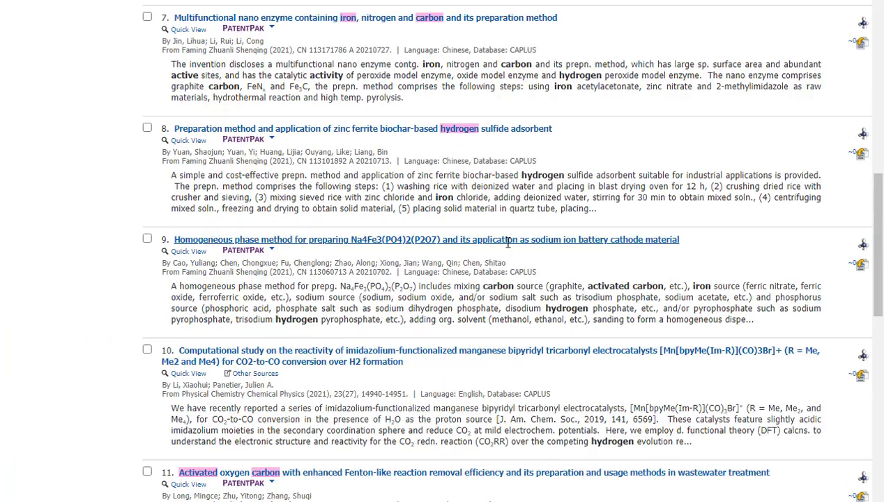
scroll(507, 241, "up", 10)
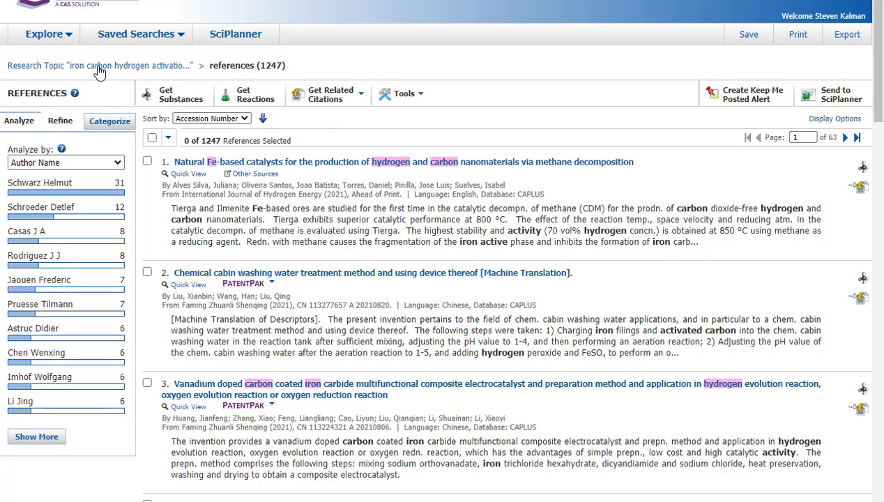
left_click(98, 67)
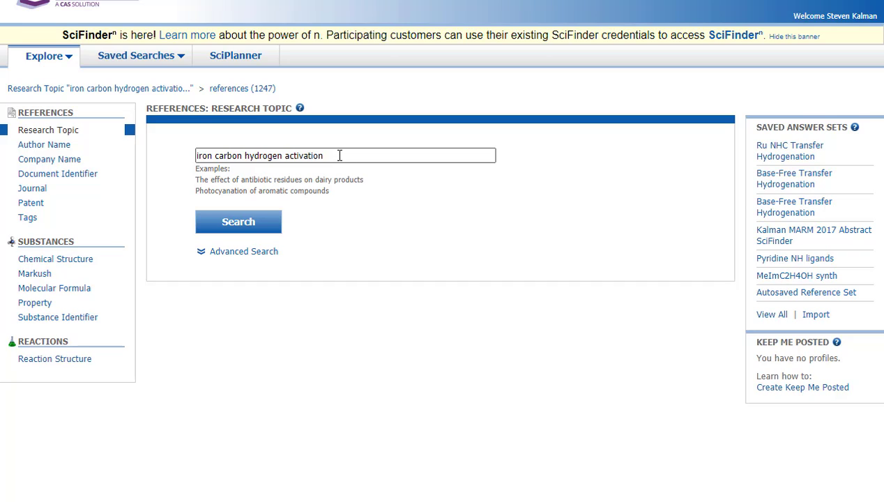
left_click_drag(339, 156, 186, 157)
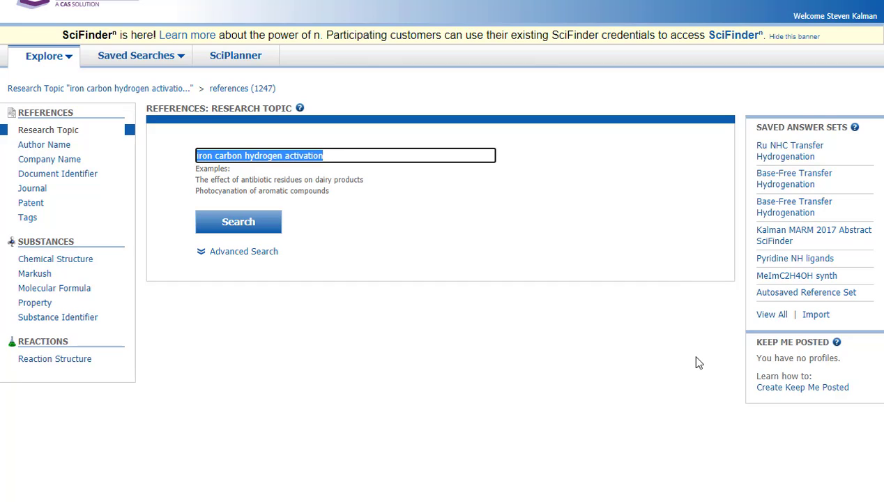
type("iron")
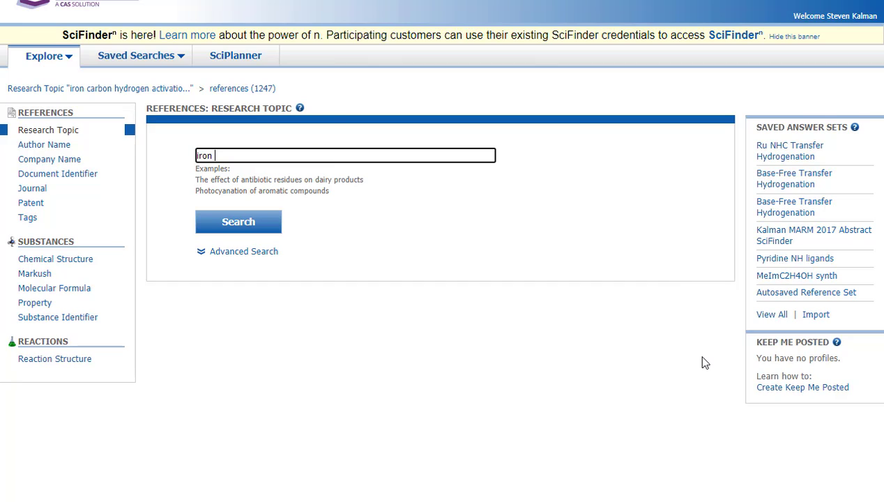
type(" aromatic c")
type("arbon-hydrog")
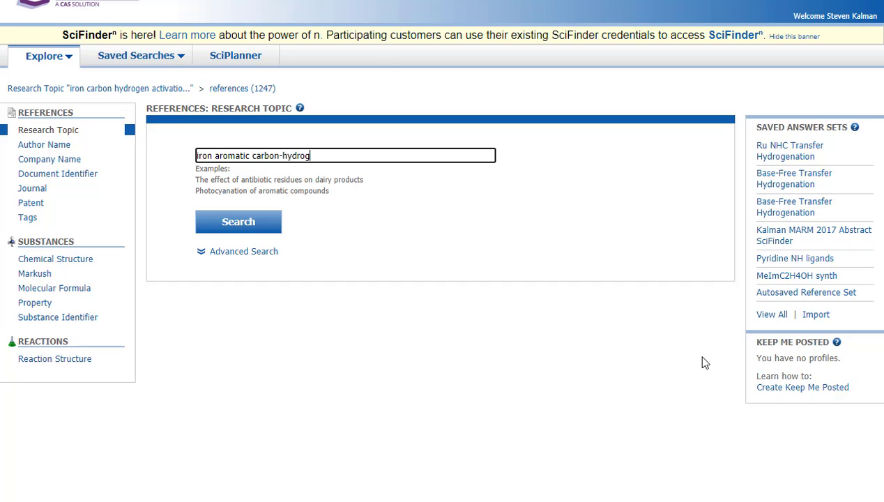
type("en activation")
key("Return")
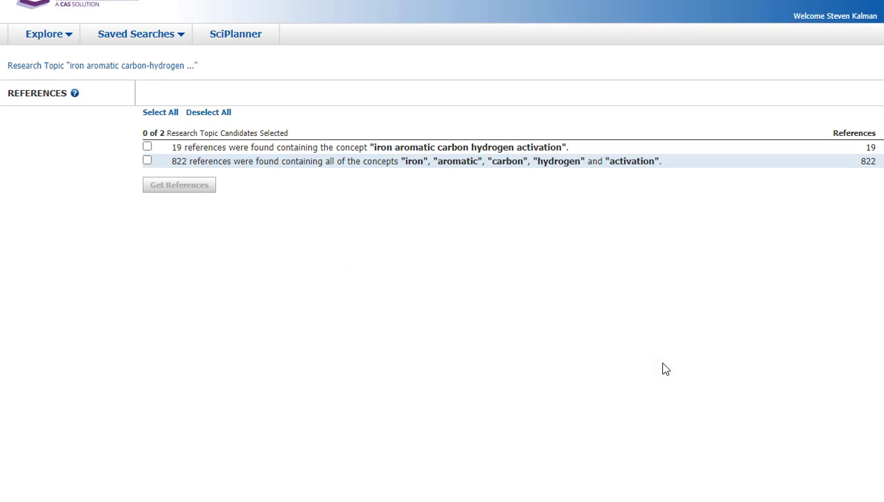
- Retrieve the references for the single concept "iron aromatic carbon hydrogen activation" and open other sources for the trimethylphosphine-supported iron complexes article
left_click(147, 148)
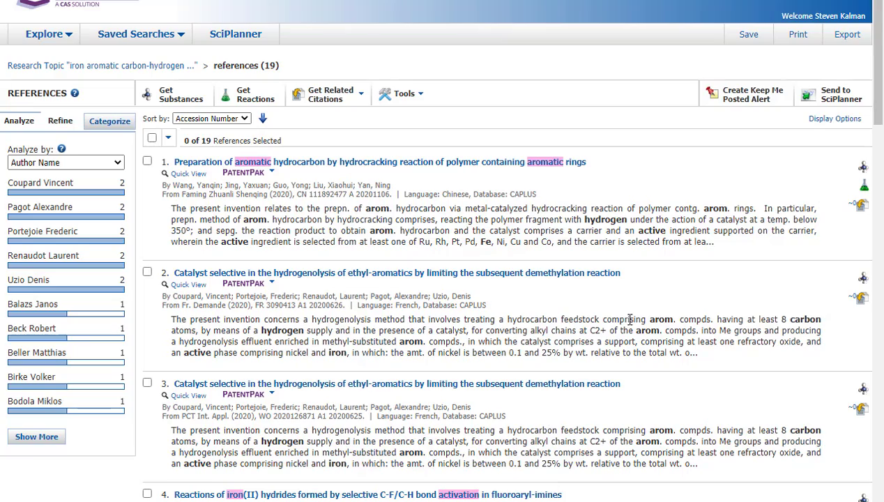
scroll(624, 215, "down", 1)
scroll(623, 215, "down", 7)
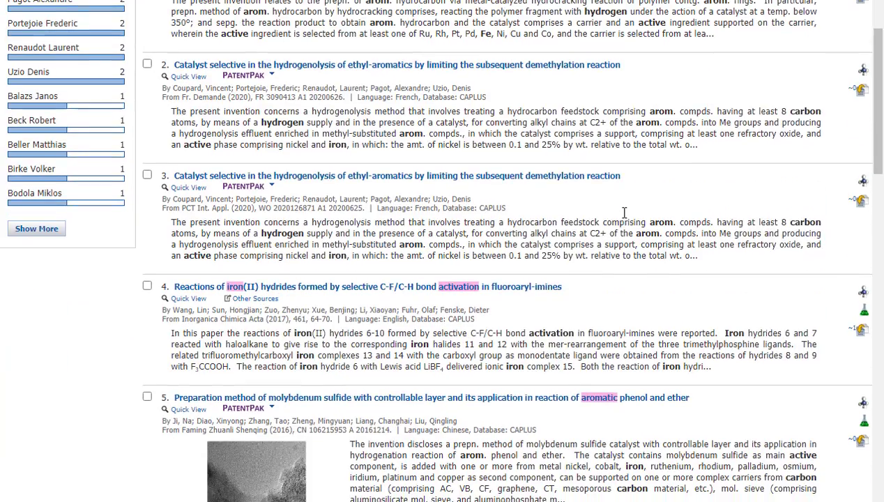
scroll(624, 217, "down", 1)
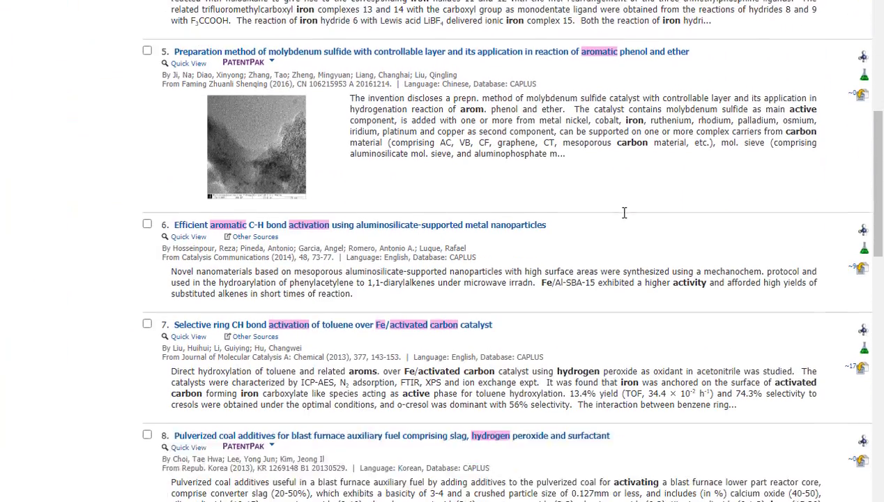
scroll(392, 364, "down", 5)
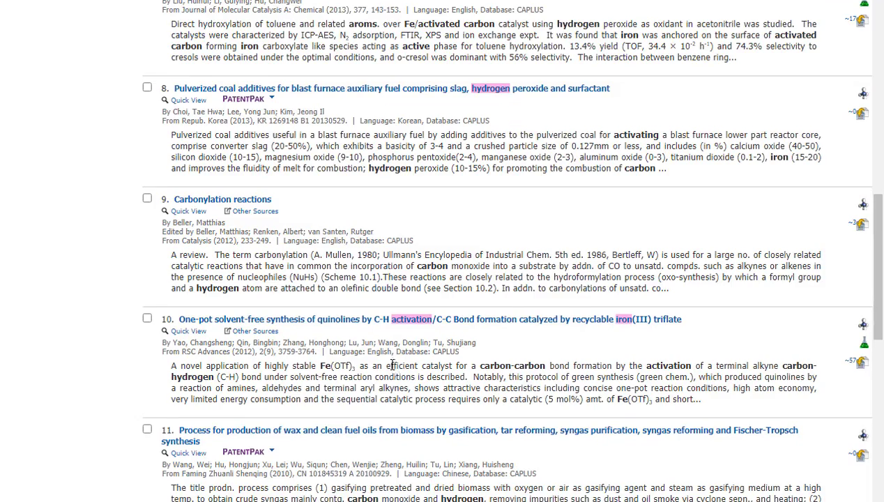
scroll(392, 369, "down", 4)
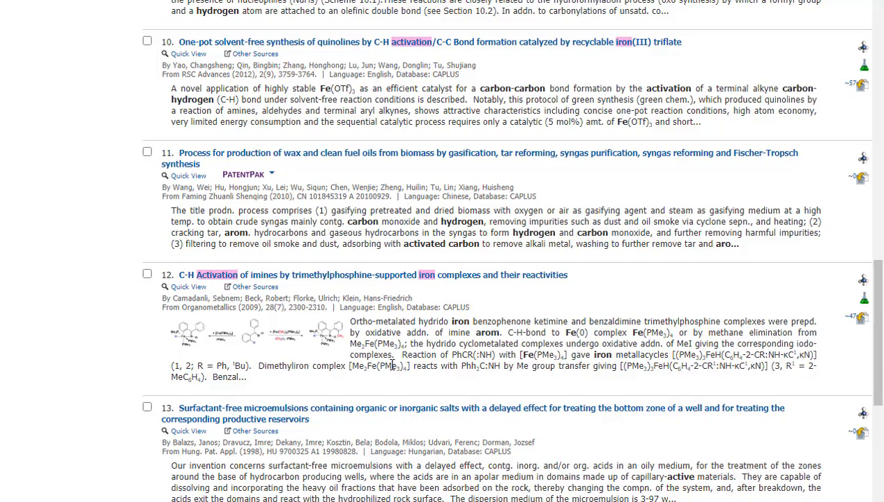
scroll(392, 364, "down", 4)
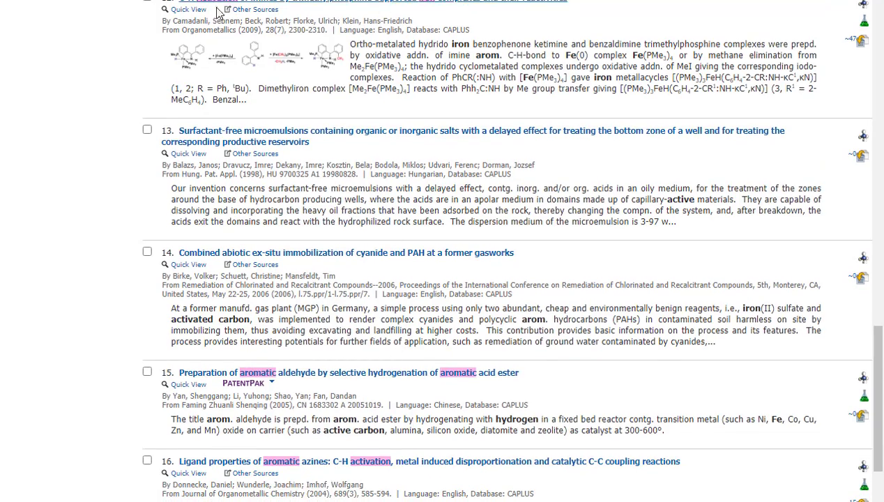
scroll(216, 17, "up", 1)
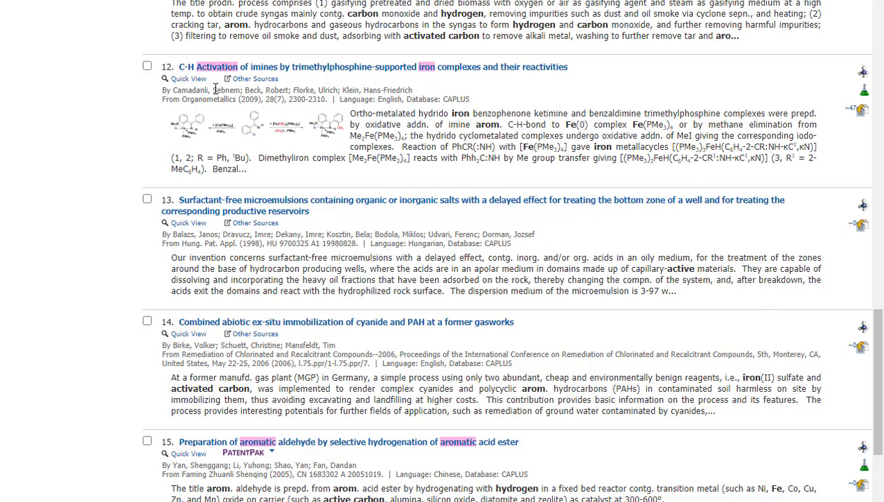
left_click(256, 81)
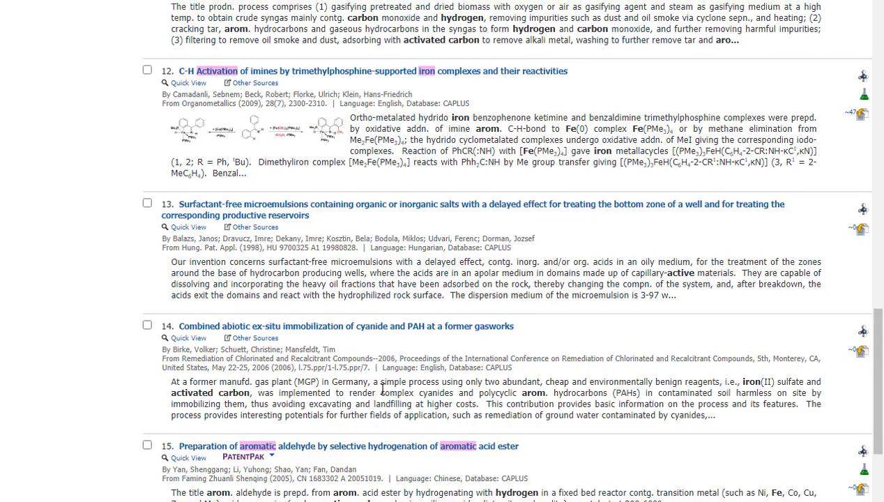
- Open other sources for the quinolines article catalyzed by iron(III) triflate and follow its Interlibrary Loan request option
scroll(384, 390, "up", 3)
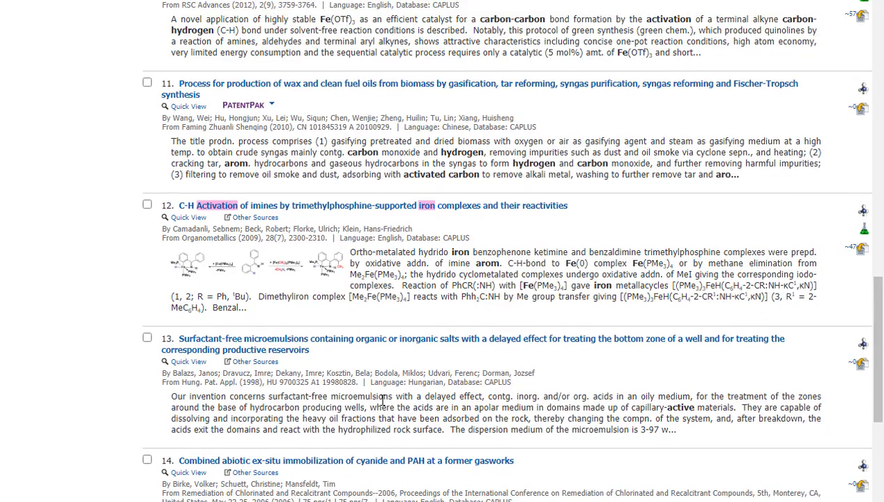
scroll(384, 402, "up", 2)
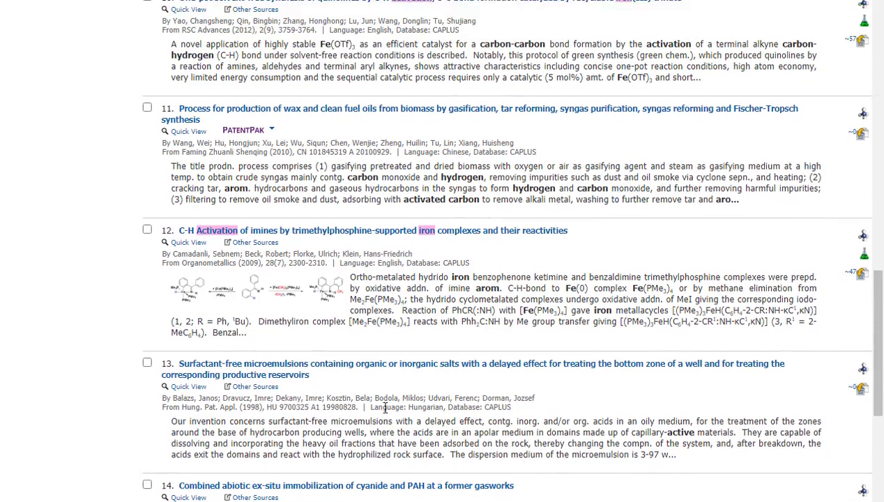
scroll(385, 408, "up", 2)
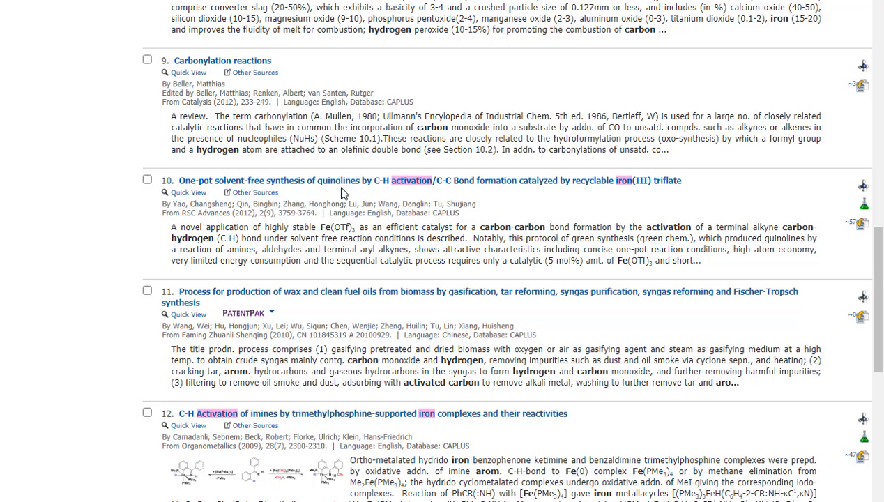
left_click(270, 199)
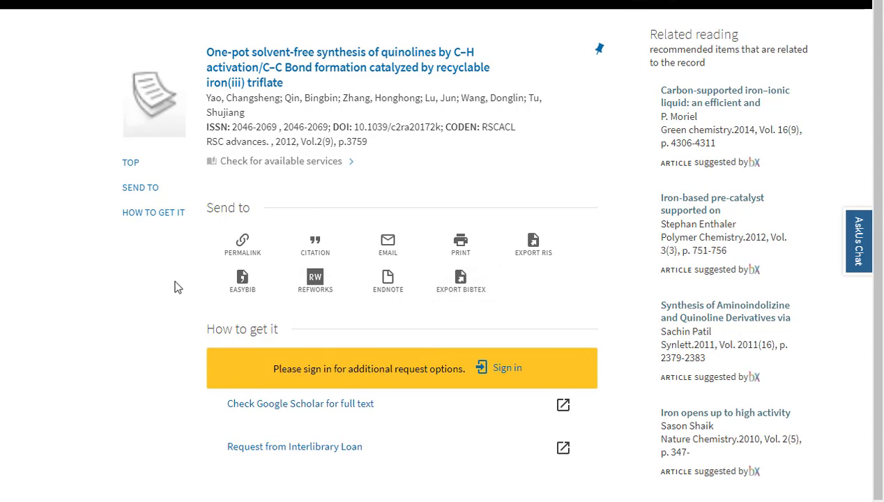
scroll(164, 348, "down", 1)
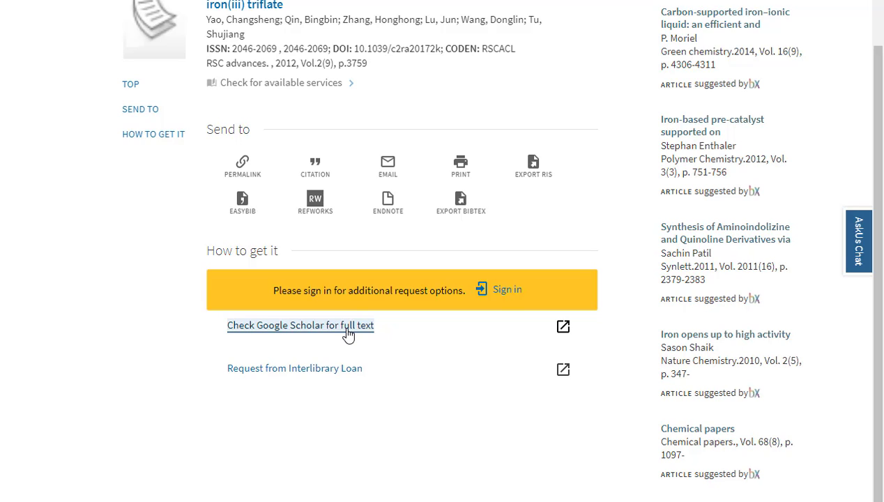
left_click(301, 374)
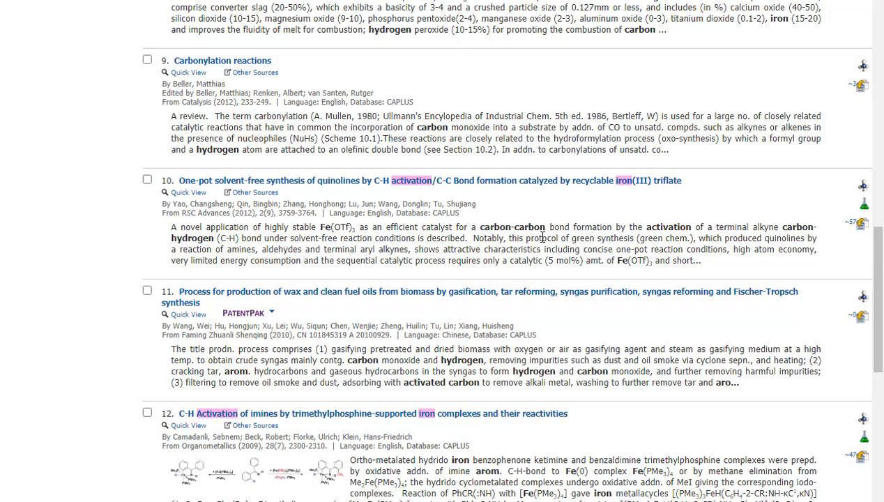
- Open the reactions reported in the "C-H Activation of imines by trimethylphosphine-supported iron complexes" reference
scroll(542, 238, "down", 3)
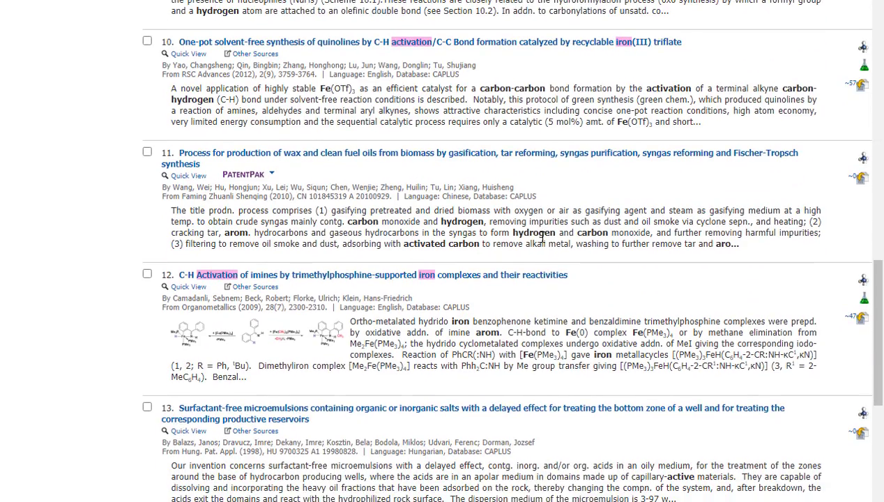
scroll(542, 238, "down", 2)
scroll(352, 207, "down", 2)
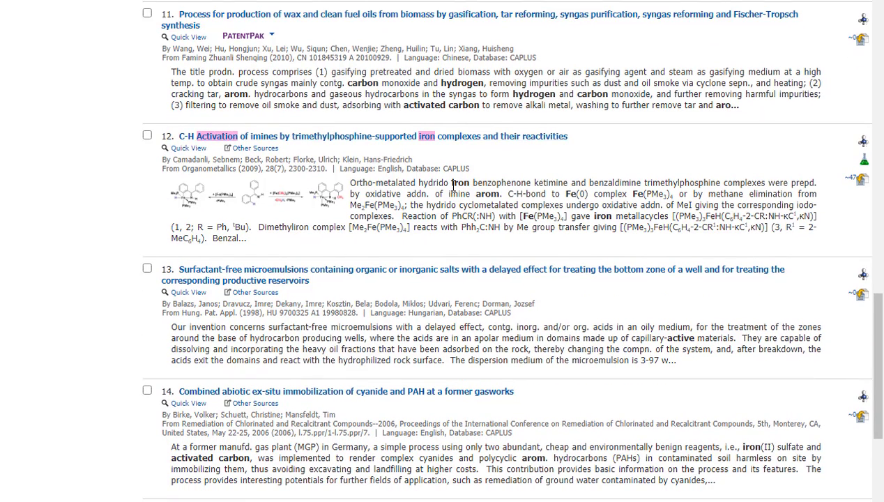
left_click(865, 166)
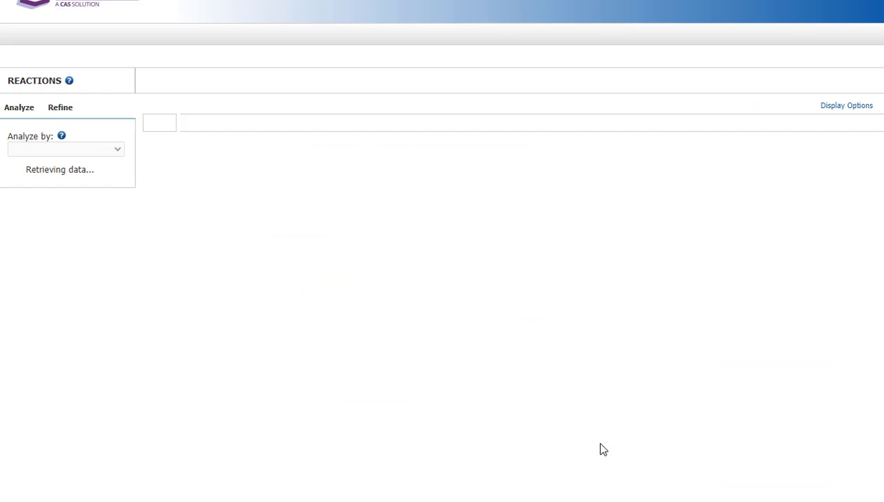
- Examine the first reaction's scheme, stages, notes and MethodsNow procedure for the trimethylphosphine-supported iron complexes article
scroll(608, 352, "down", 2)
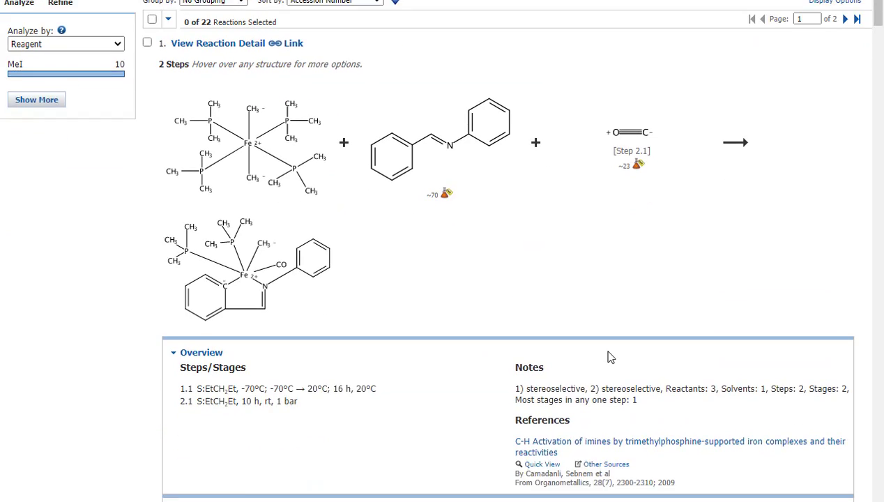
scroll(610, 357, "down", 1)
scroll(607, 357, "down", 4)
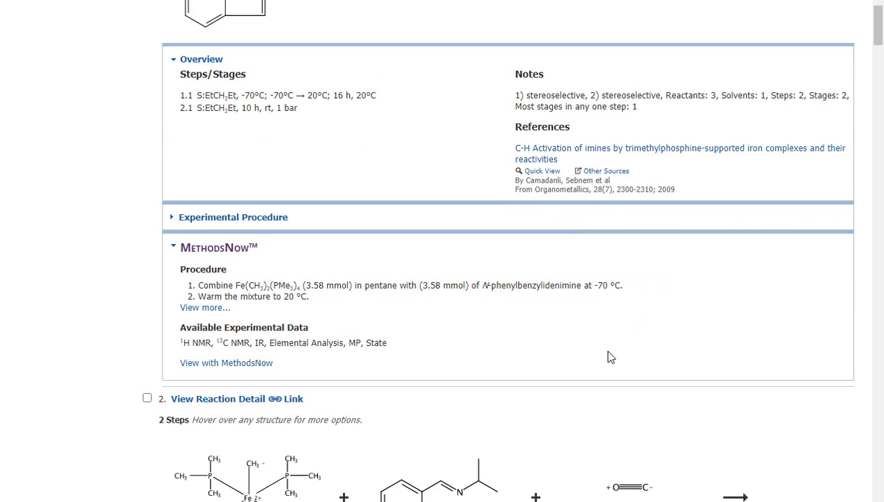
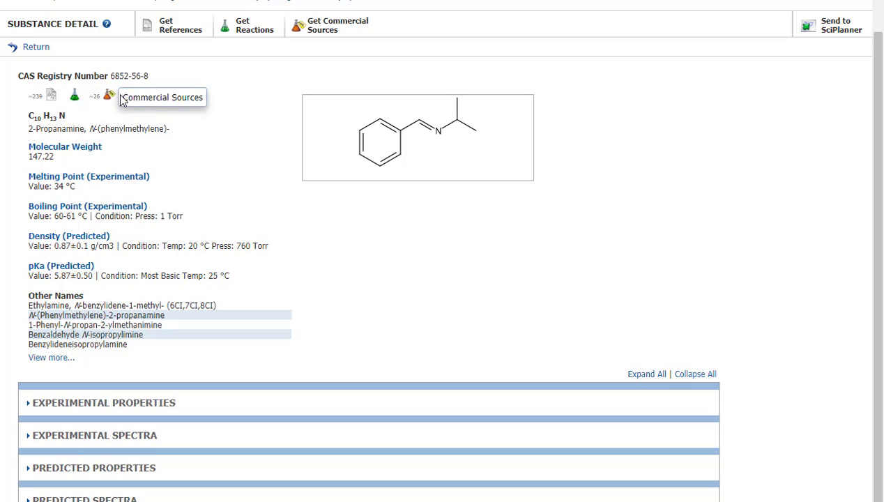
- Expand the experimental spectra of 2-Propanamine, N-(phenylmethylene)- and review its 1H NMR entries and substance details
scroll(316, 233, "down", 2)
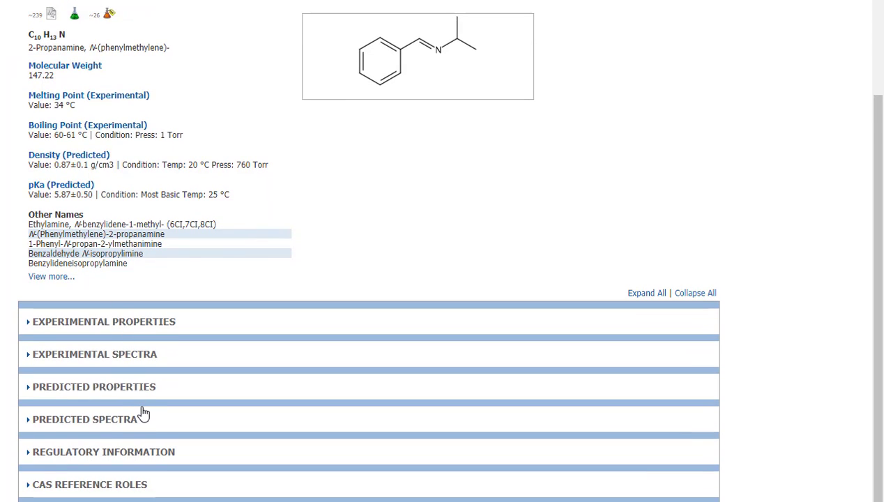
left_click(150, 355)
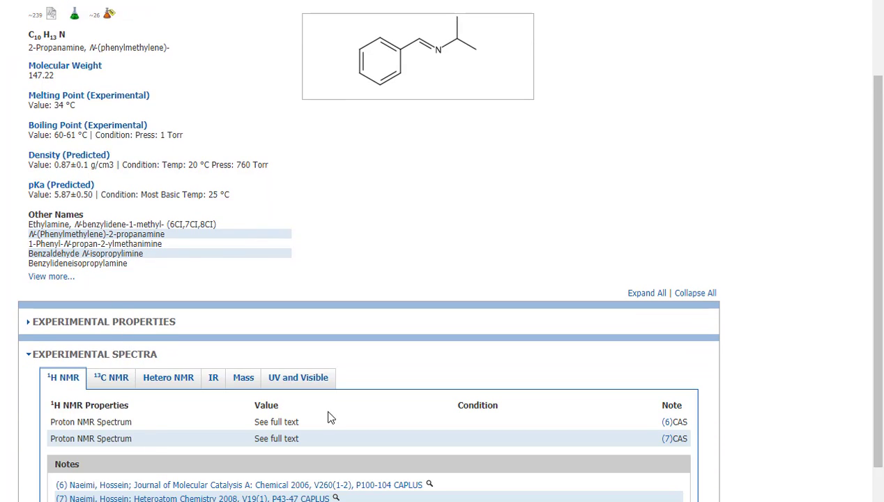
scroll(446, 408, "down", 2)
scroll(322, 391, "down", 2)
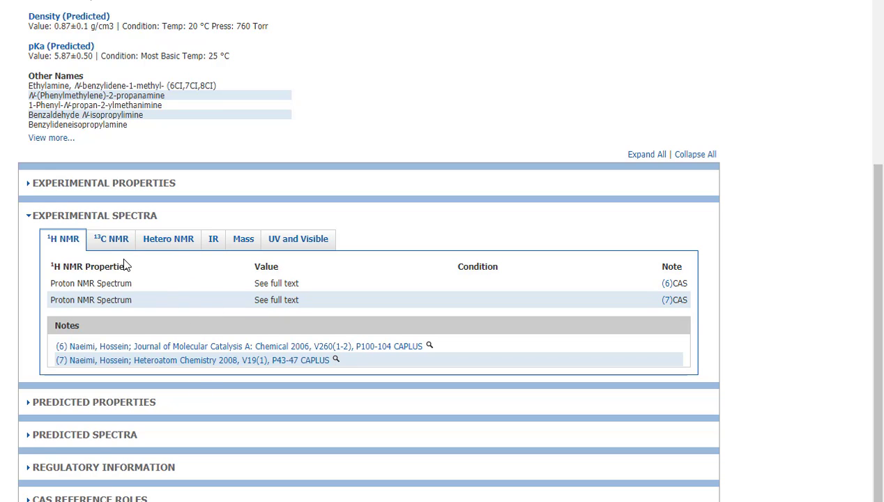
scroll(189, 344, "up", 3)
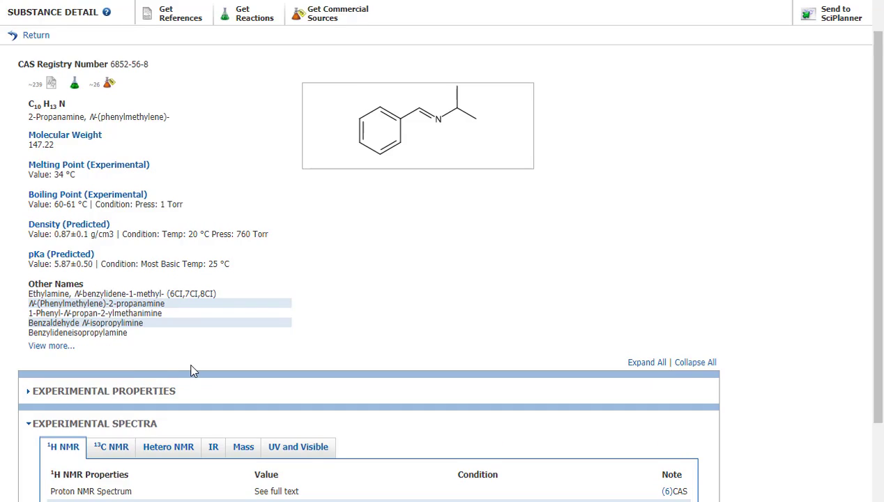
scroll(194, 374, "up", 1)
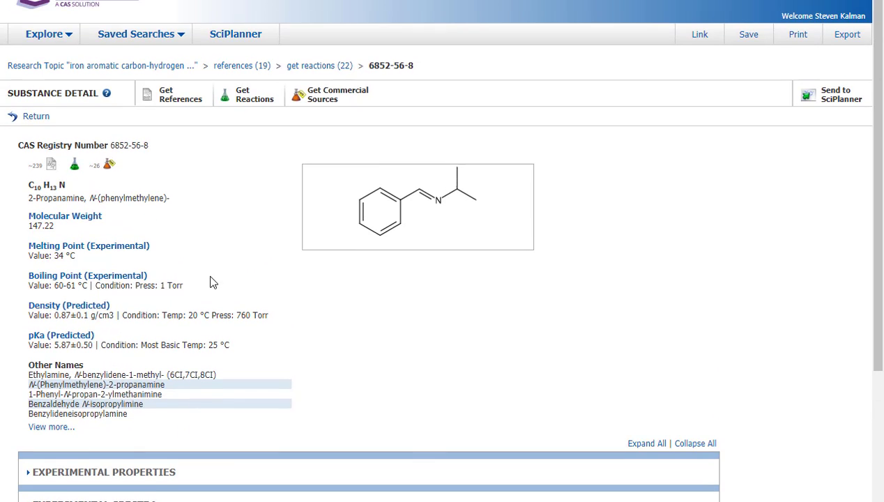
- Return to the research topic's references and open the citing references of the trimethylphosphine-supported iron complexes article
left_click(226, 69)
scroll(278, 336, "down", 20)
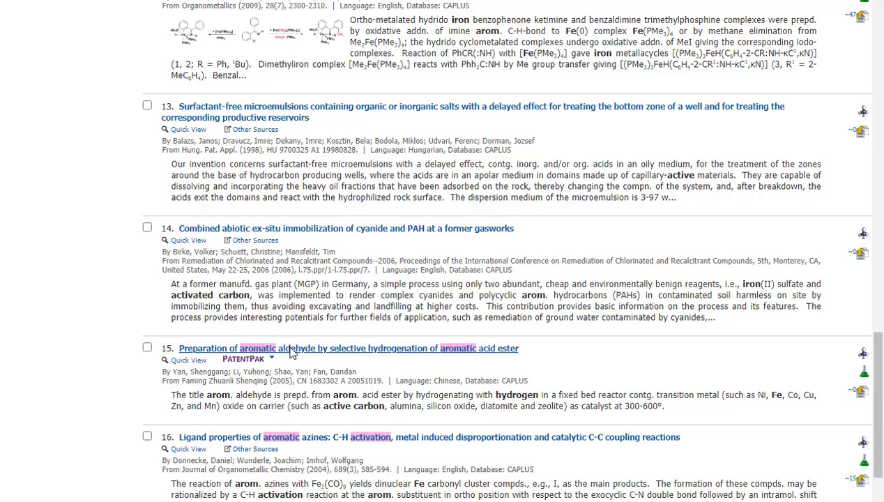
scroll(292, 352, "down", 4)
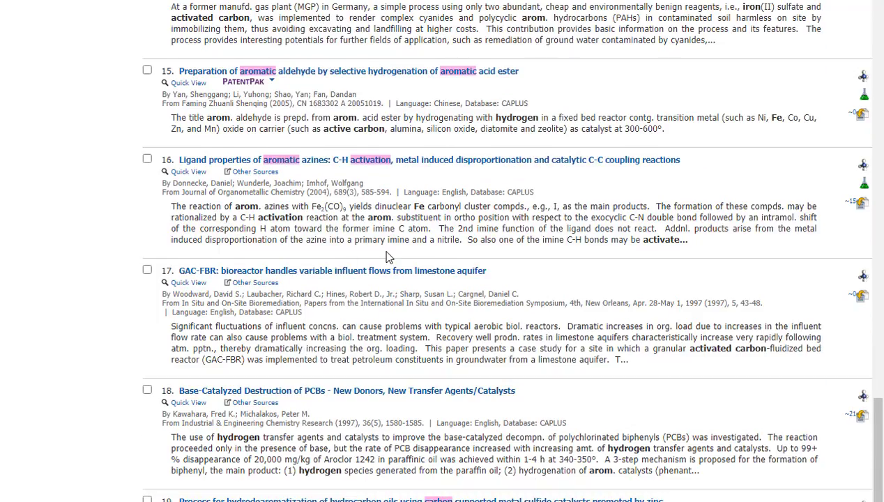
scroll(388, 257, "up", 5)
scroll(456, 302, "up", 2)
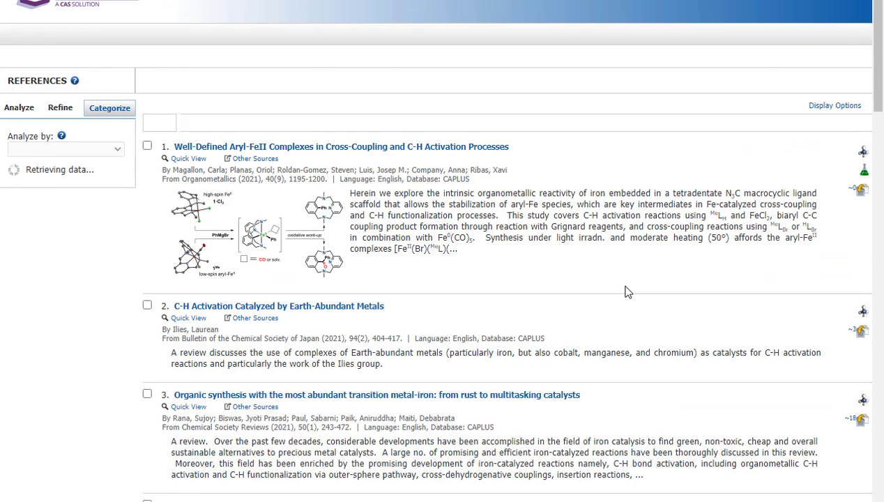
- Look through the citing references for titles and abstracts about iron-catalyzed C-H activation
scroll(626, 293, "down", 1)
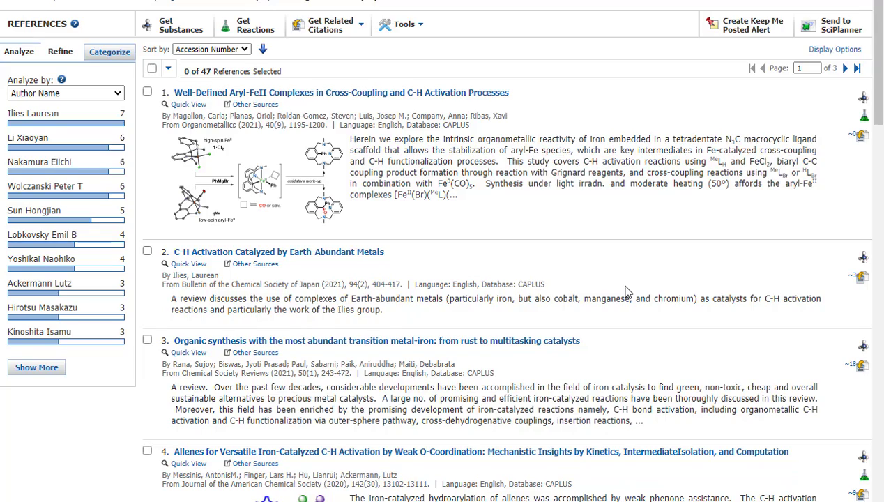
scroll(626, 293, "down", 3)
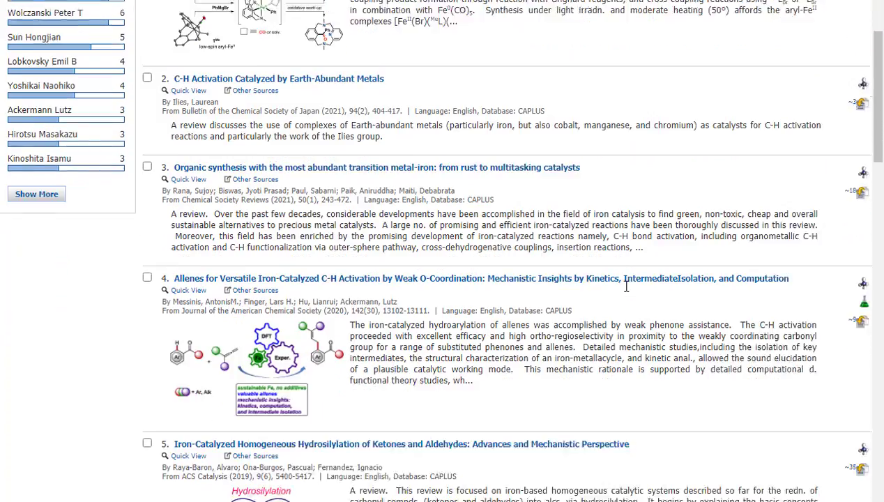
scroll(626, 285, "down", 4)
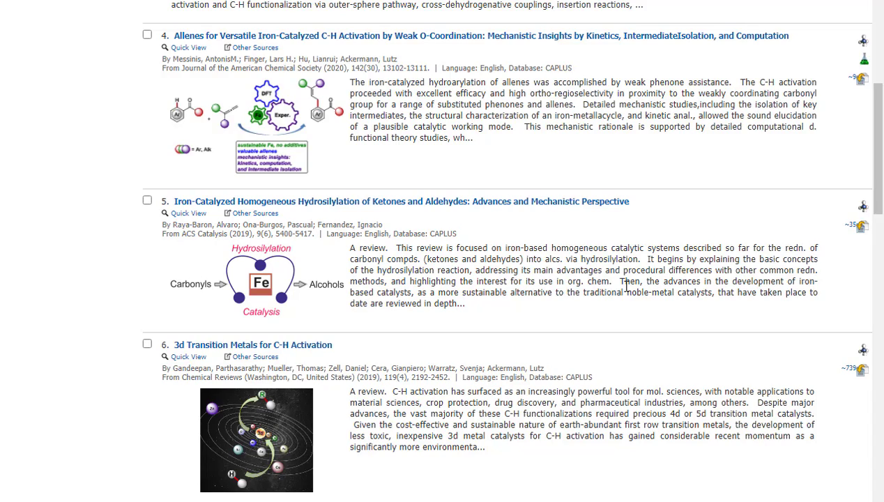
scroll(627, 285, "down", 4)
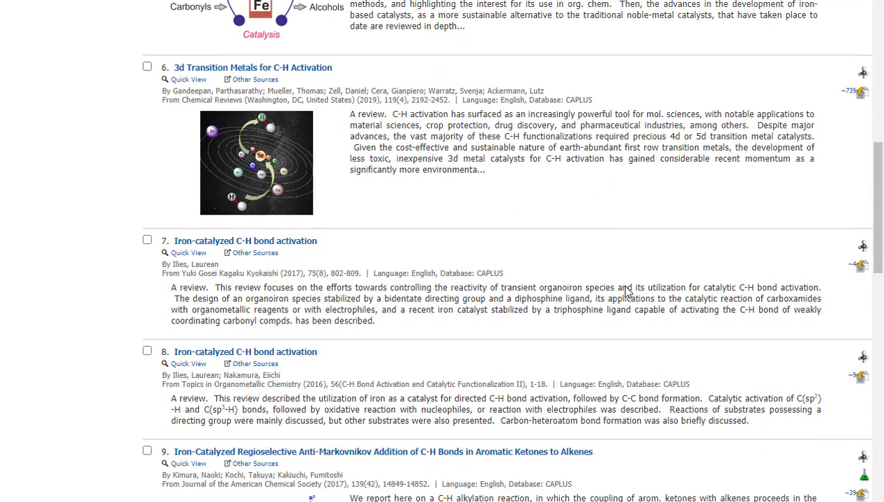
scroll(626, 290, "down", 2)
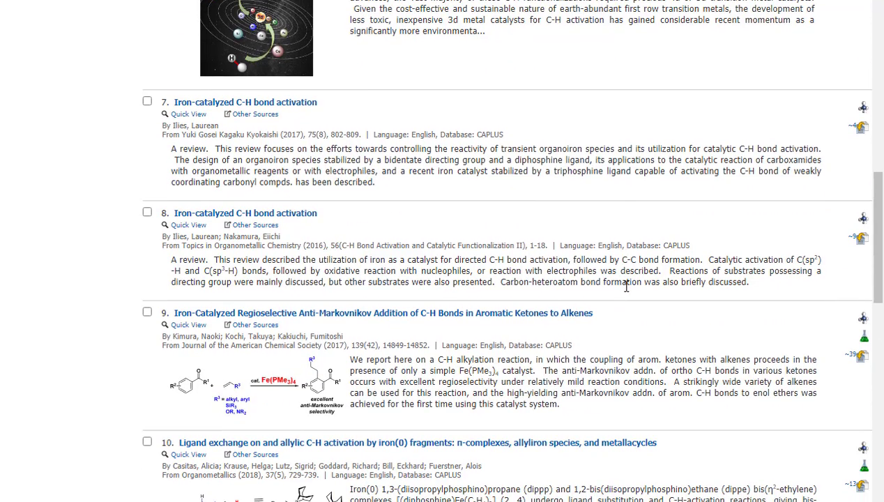
scroll(626, 287, "down", 5)
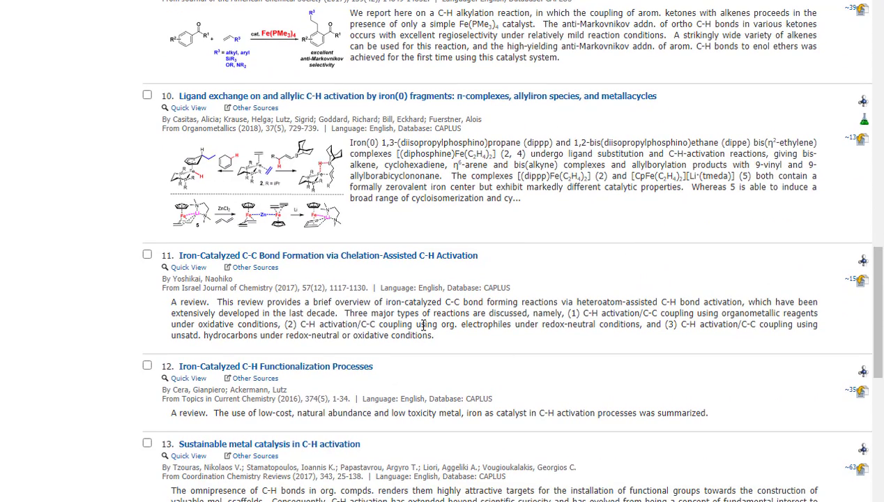
scroll(438, 399, "up", 15)
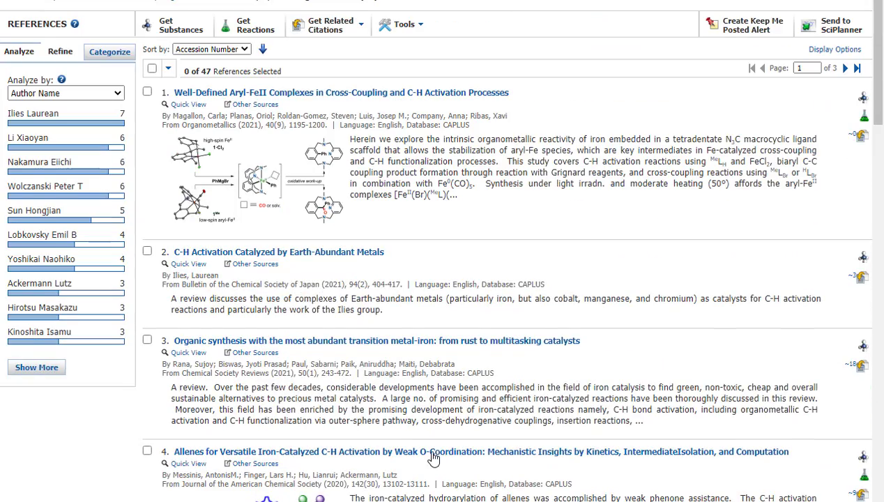
scroll(436, 452, "up", 2)
- Go back to the research topic query and view the reference search options in SciFinder-n
left_click(119, 65)
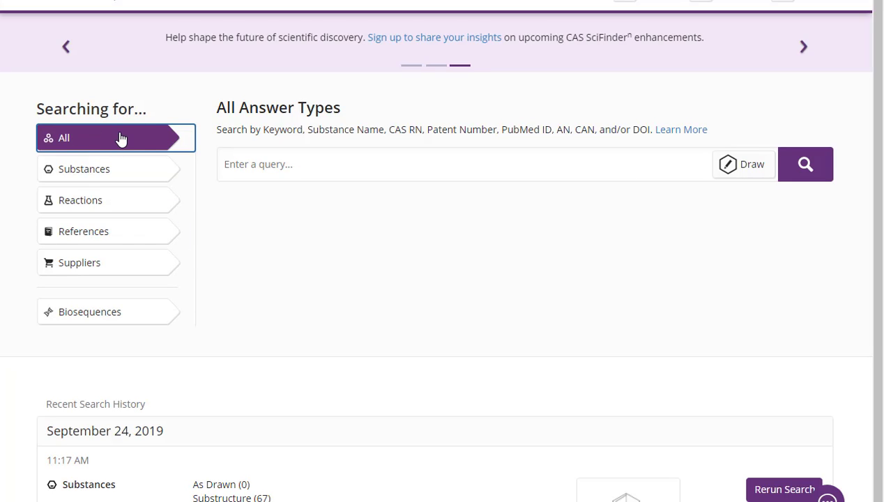
left_click(114, 231)
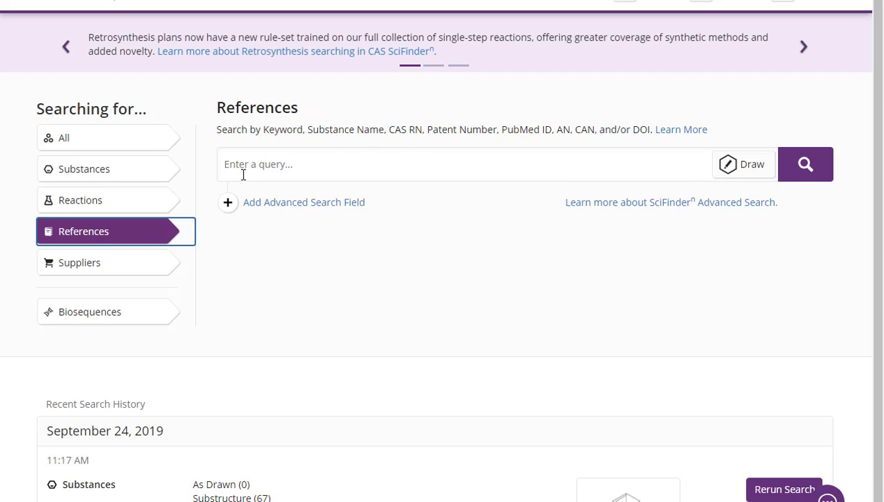
left_click(124, 145)
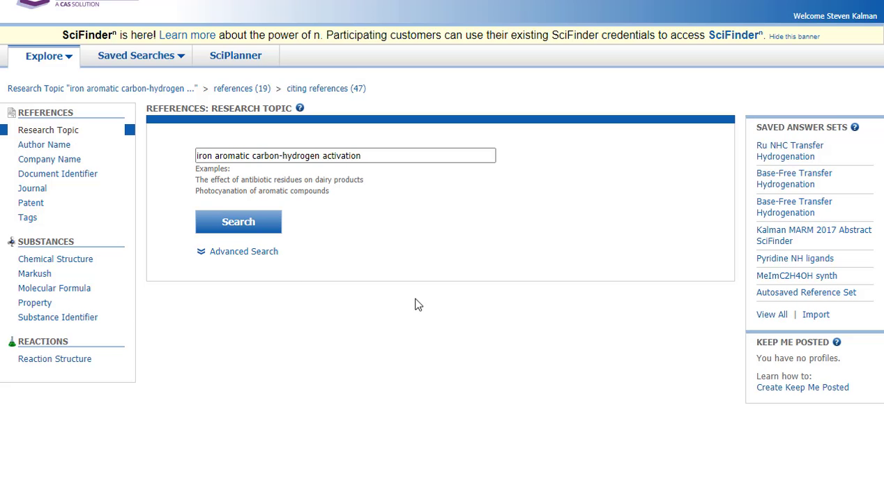
- Open the structure editor for a chemical structure substance search, view the reaction drawing mode, and return to structure mode
left_click(67, 262)
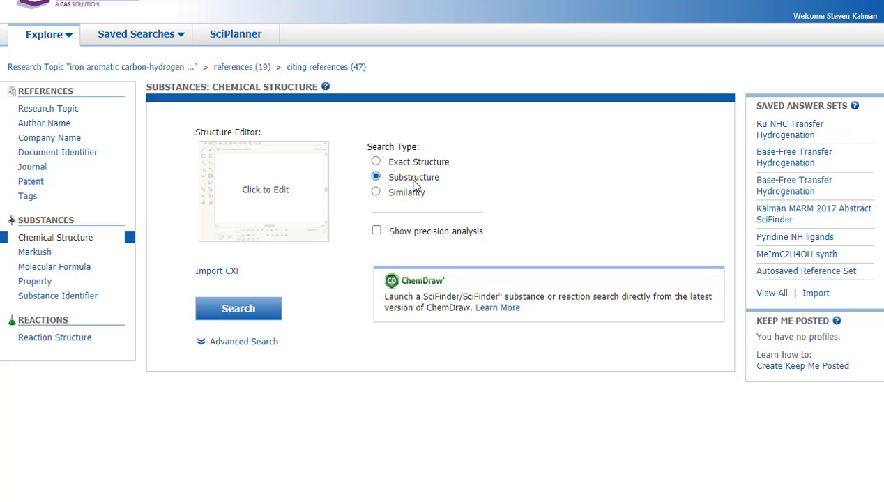
left_click(270, 195)
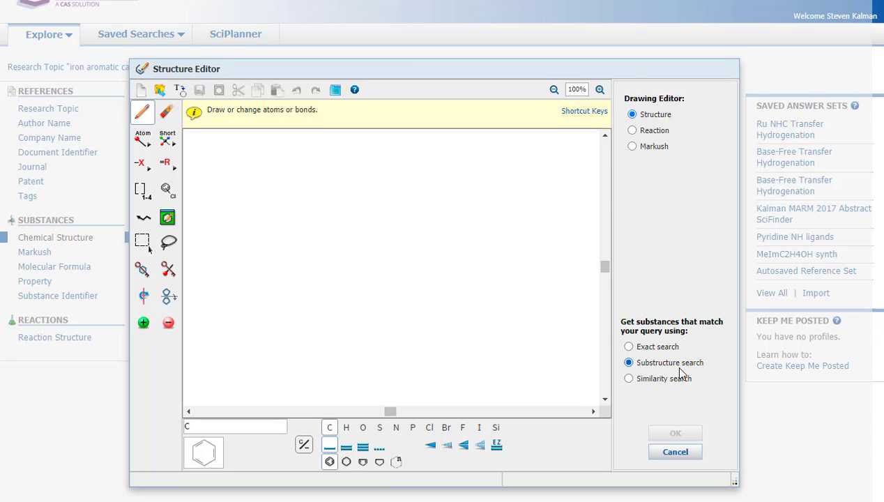
left_click(655, 136)
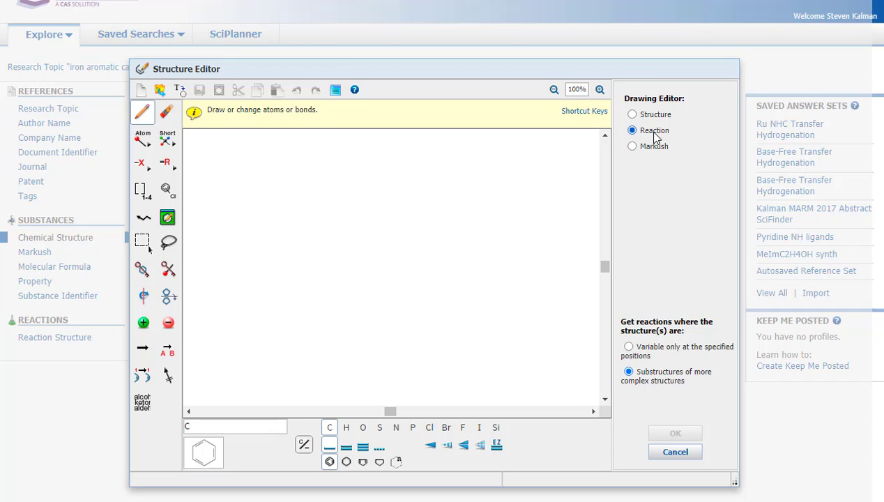
left_click(652, 114)
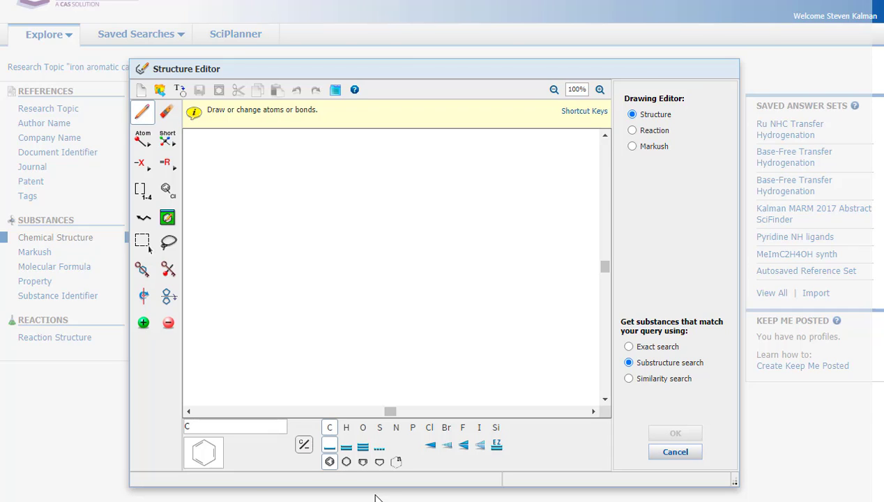
- Place a cyclopentadiene ring on the canvas and draw single bonds from its carbons towards a shared atom below it
left_click(362, 463)
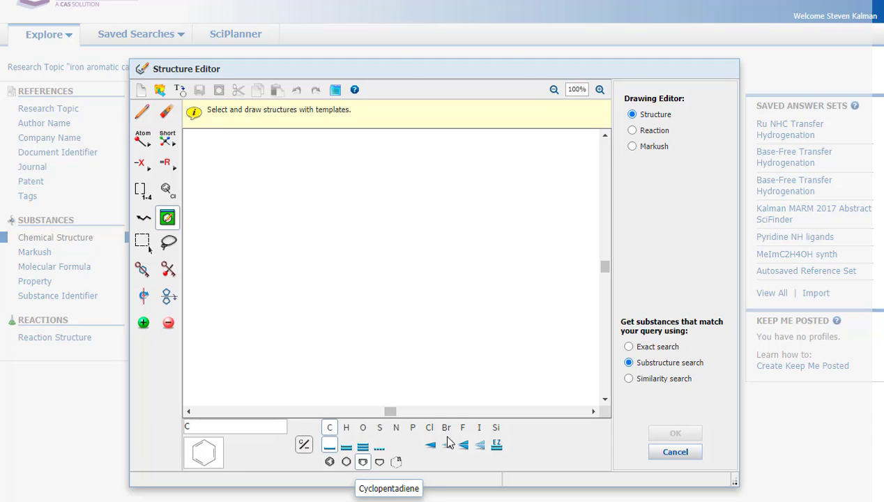
left_click(368, 200)
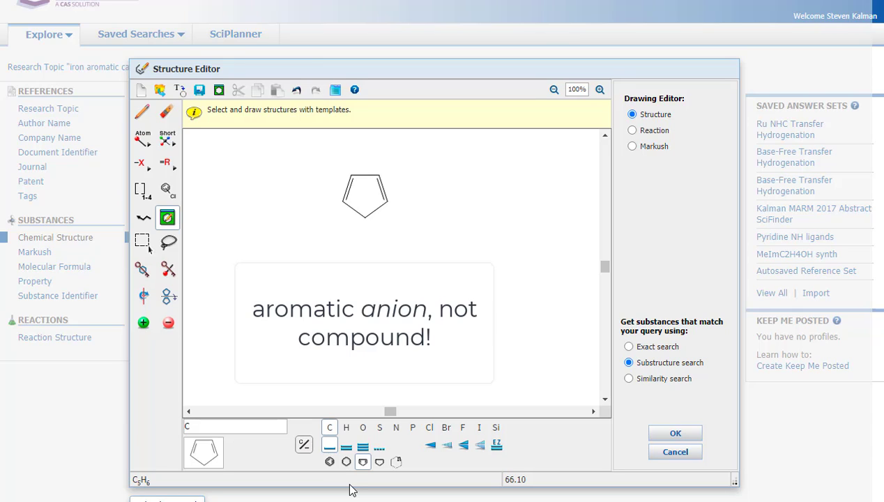
left_click(327, 447)
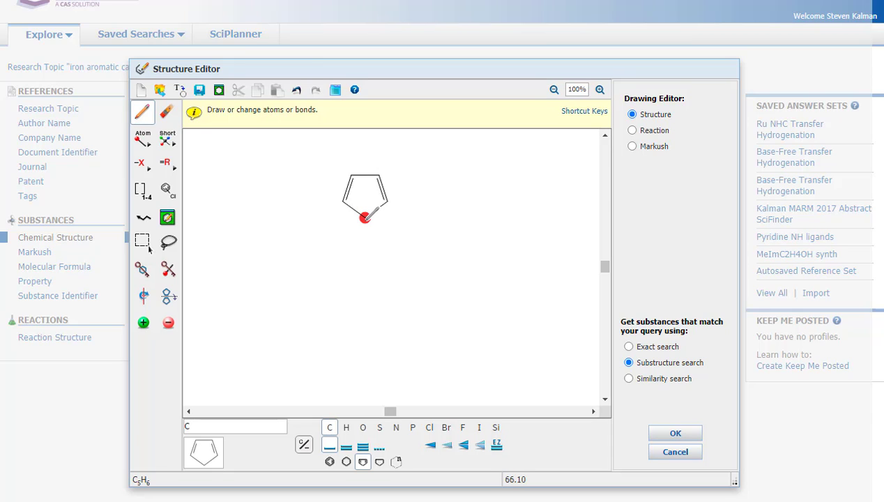
left_click_drag(364, 217, 363, 242)
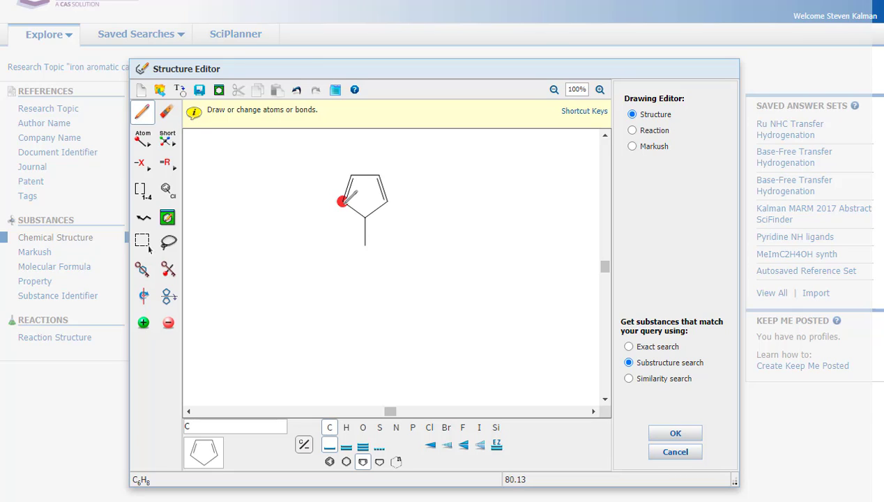
left_click_drag(342, 201, 365, 244)
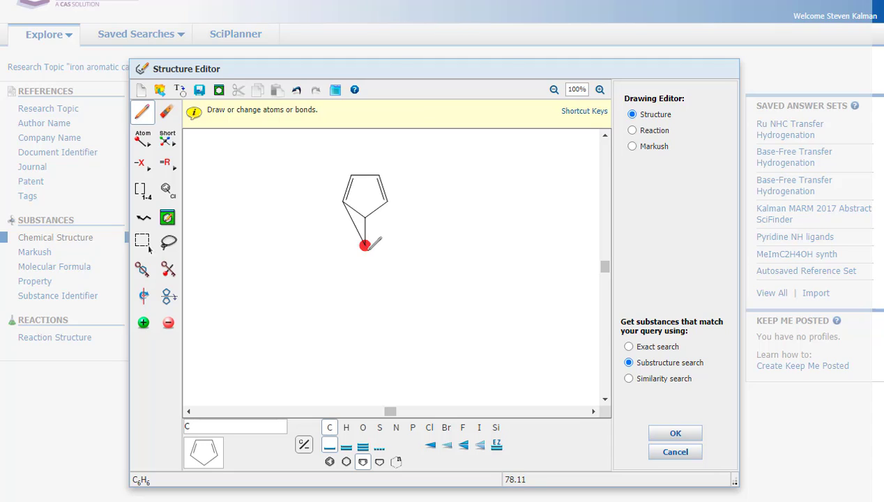
mouse_move(365, 244)
left_mouse_down()
mouse_move(387, 202)
mouse_move(365, 188)
mouse_move(365, 244)
left_mouse_up()
left_click_drag(352, 176, 365, 245)
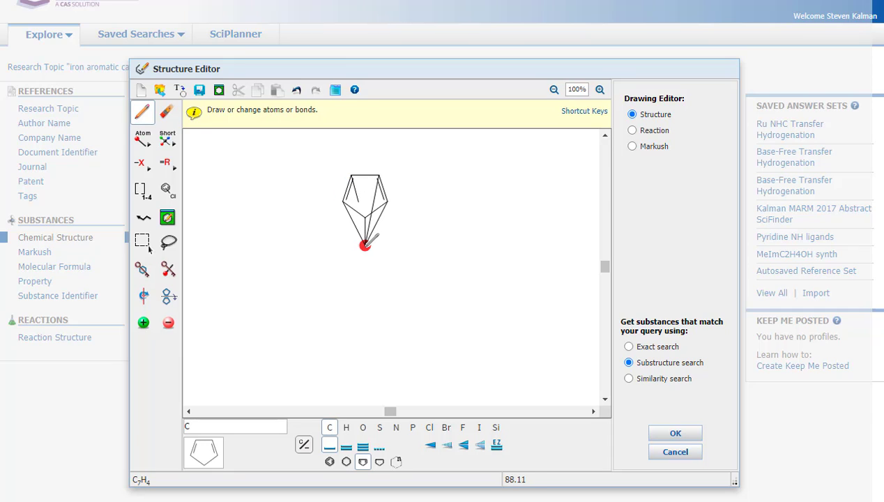
- Change the shared atom below the cyclopentadiene ring to Fe
left_click(229, 428)
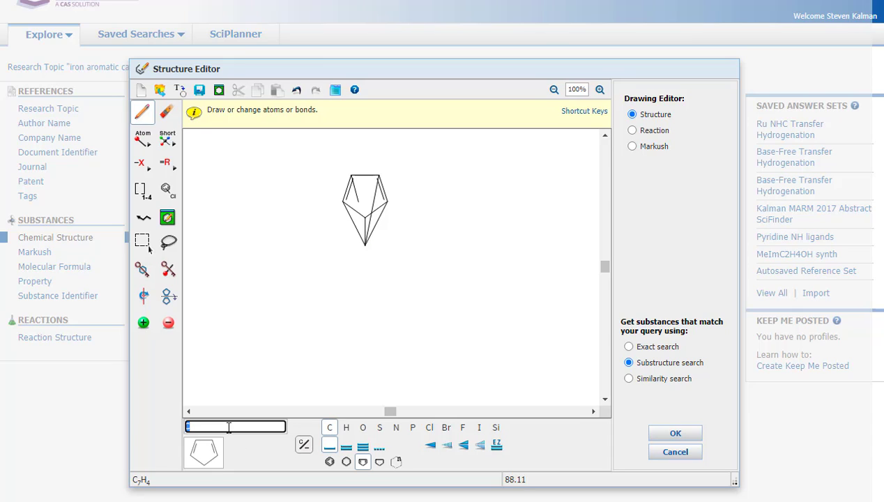
type("Fe")
left_click(365, 243)
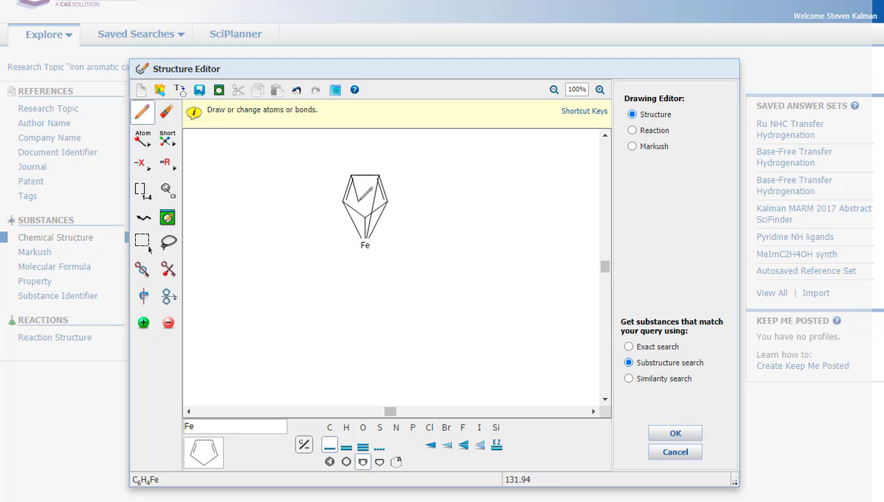
- Erase the stray bond inside the cyclopentadiene ring and reactivate atom and bond drawing
left_click(167, 112)
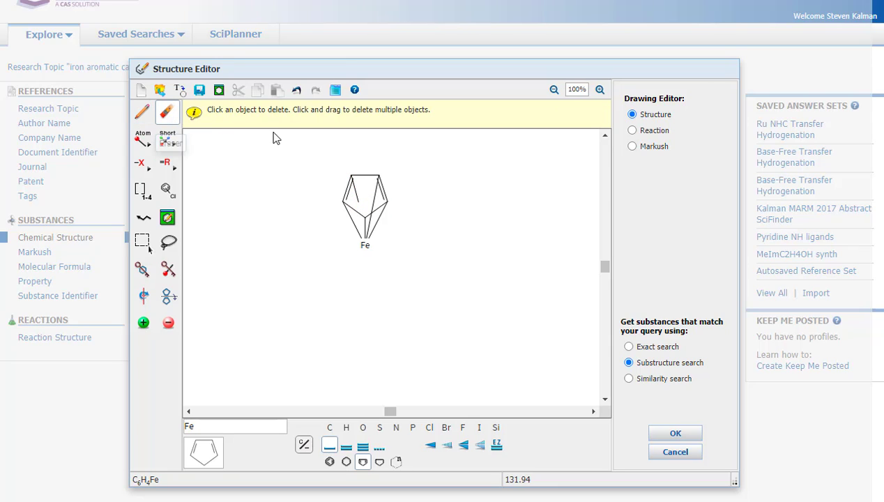
left_click(356, 194)
left_click(141, 113)
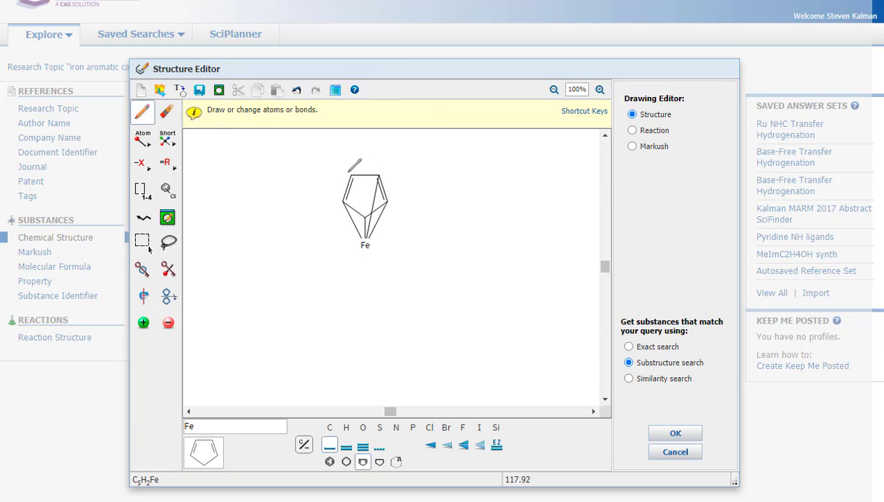
- Draw the missing single bond from the ring's upper-left carbon to Fe, and attach a methyl group to Fe
left_click_drag(357, 201, 373, 258)
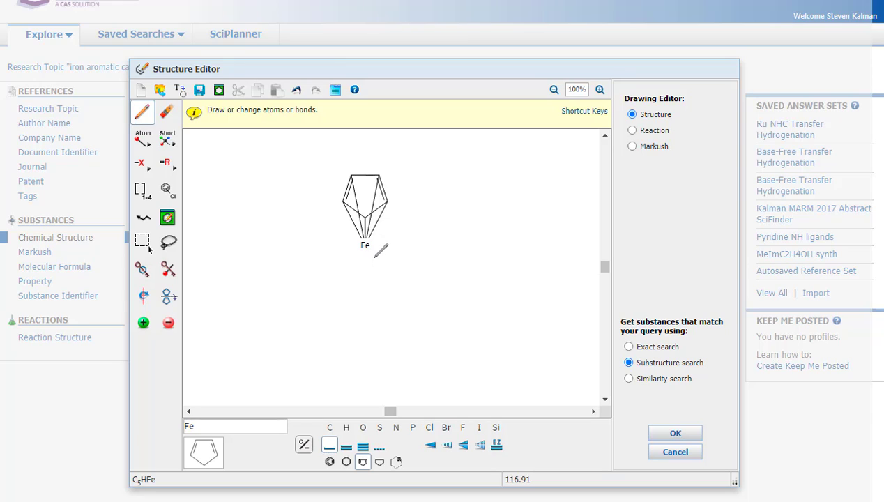
left_click(330, 427)
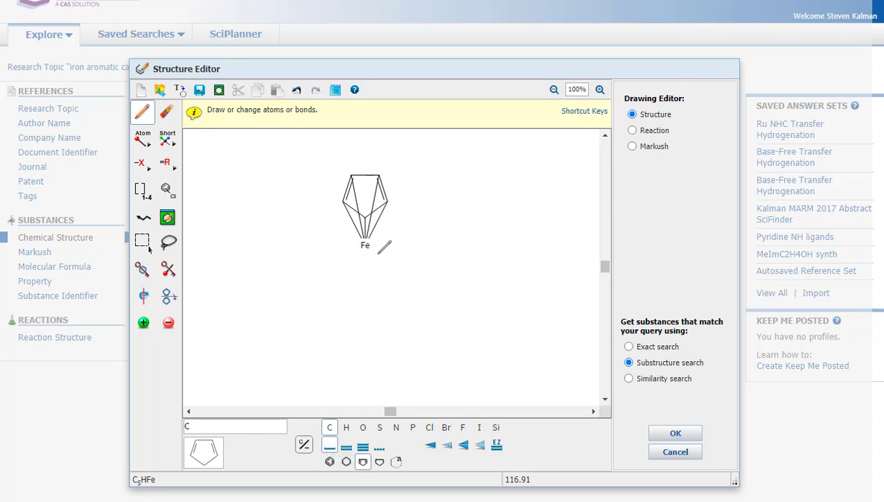
left_click_drag(365, 245, 393, 251)
- Attach a carbonyl ligand to Fe, with its carbon triple-bonded to a terminal oxygen
left_click_drag(366, 244, 324, 256)
left_click(325, 256)
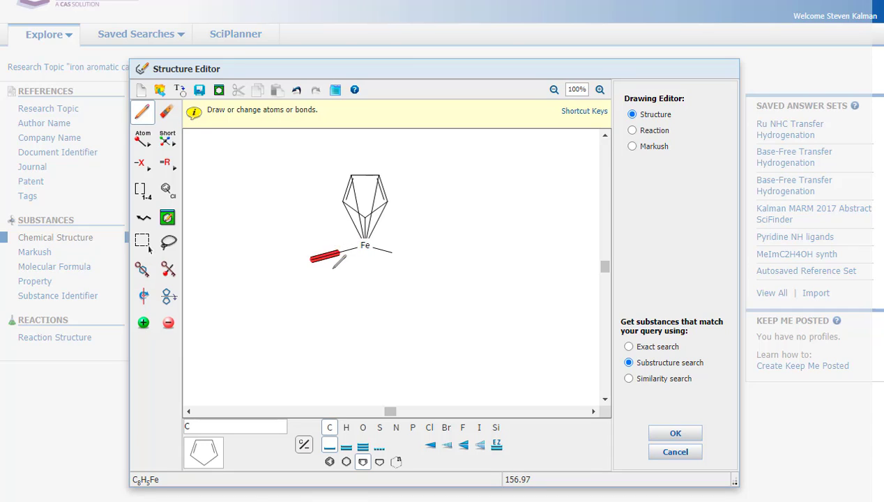
left_click(326, 254)
left_click(363, 427)
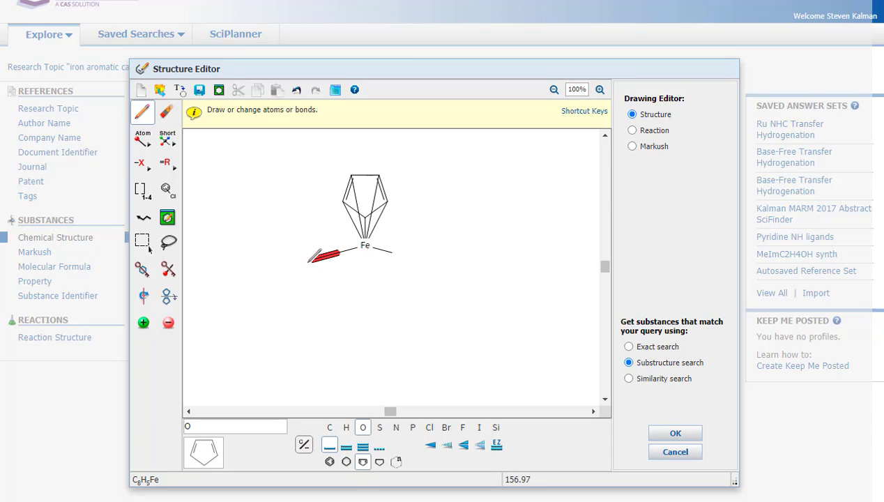
left_click(310, 259)
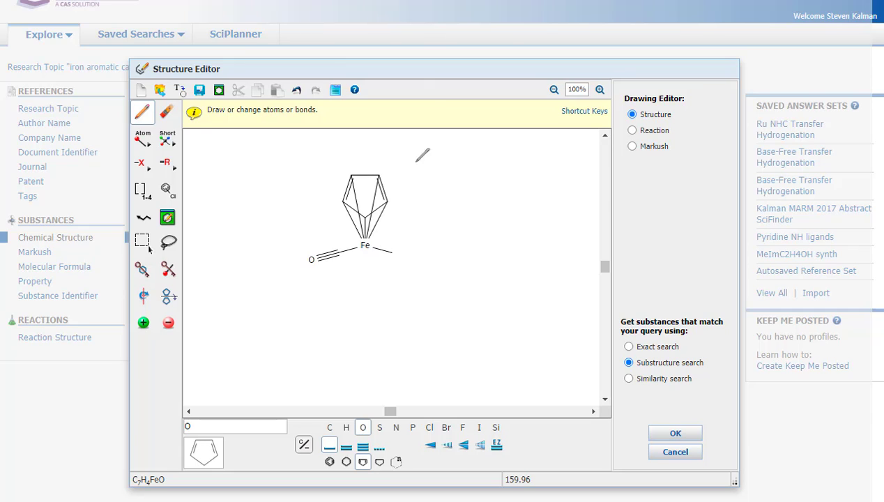
- Add a methyl group to each of the five cyclopentadienyl ring carbons, replacing the misplaced oxygen with carbon
mouse_move(351, 175)
left_mouse_down()
mouse_move(352, 142)
mouse_move(337, 160)
left_mouse_up()
left_click(329, 427)
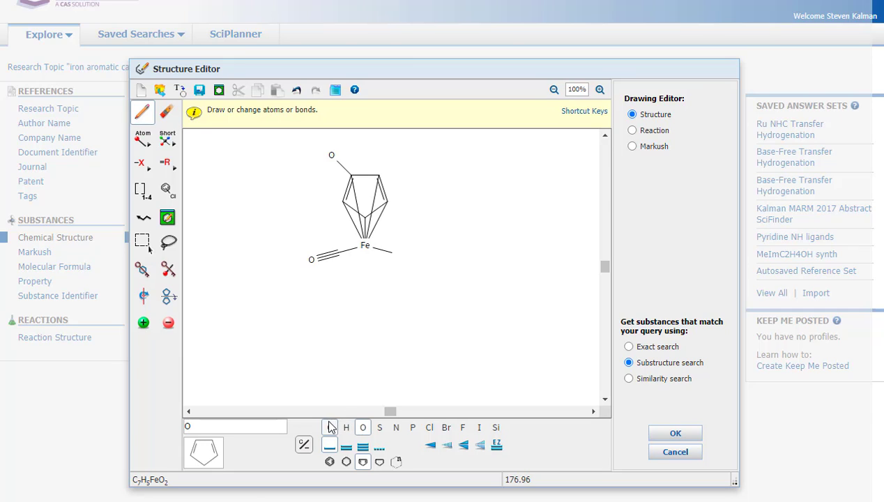
left_click(336, 149)
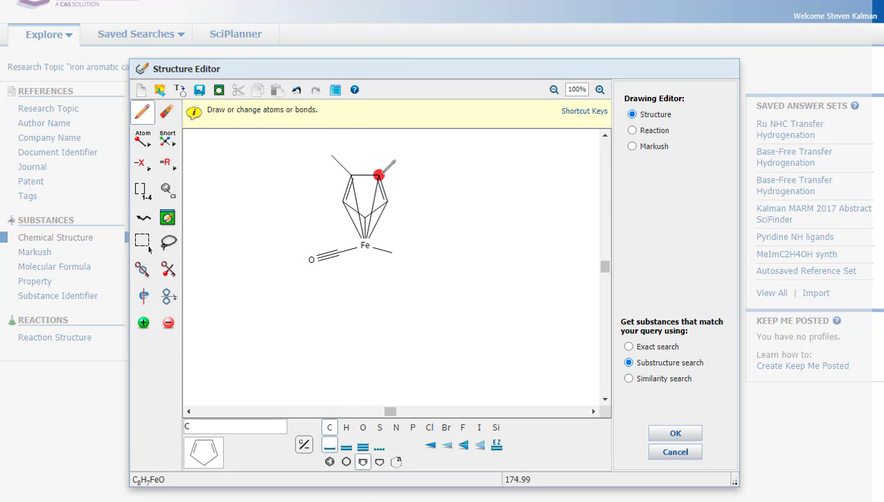
left_click_drag(380, 174, 398, 155)
mouse_move(388, 200)
left_mouse_down()
mouse_move(412, 215)
mouse_move(392, 225)
left_mouse_up()
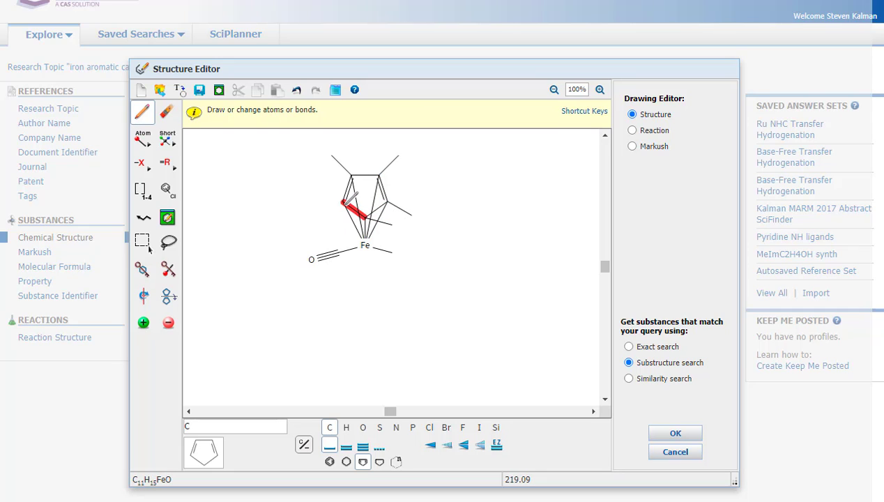
left_click(343, 202)
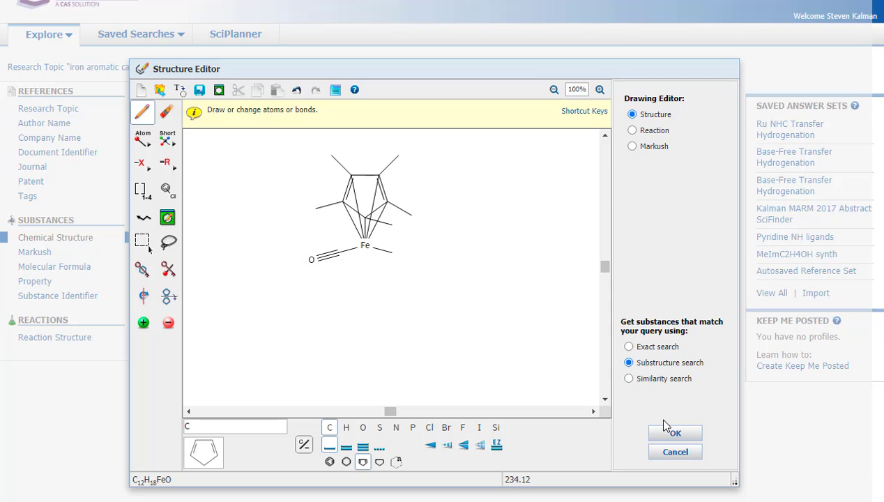
- Submit the drawn iron complex despite the overlap and valency warnings, and run the substructure search
left_click(675, 435)
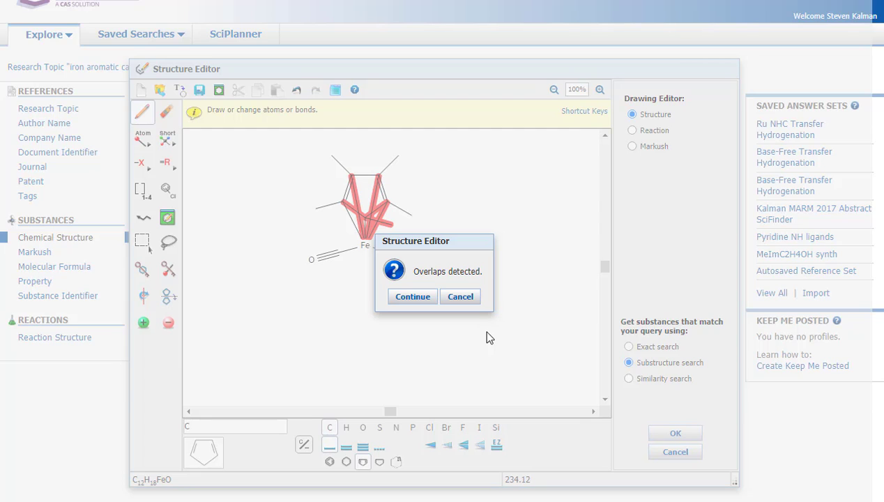
left_click(399, 298)
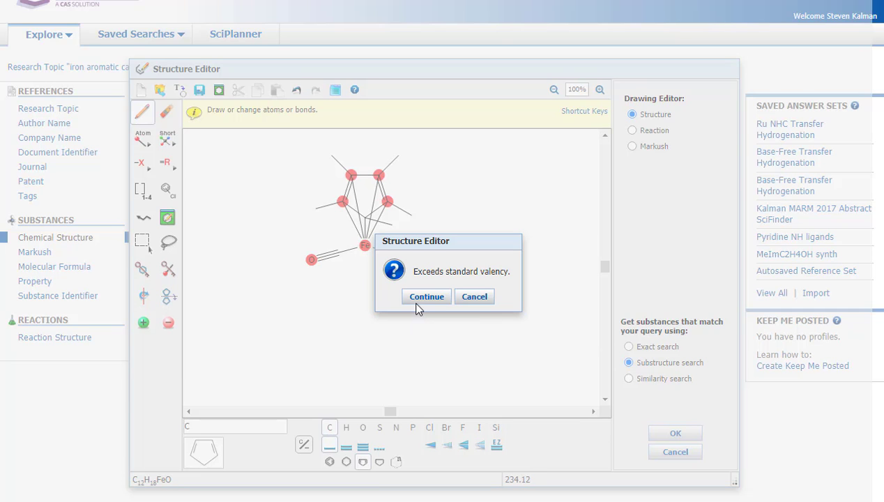
left_click(419, 300)
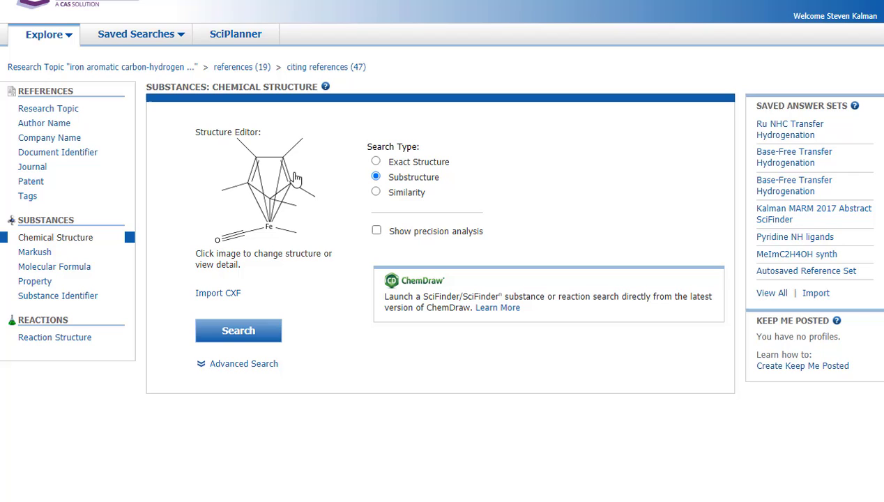
left_click(253, 335)
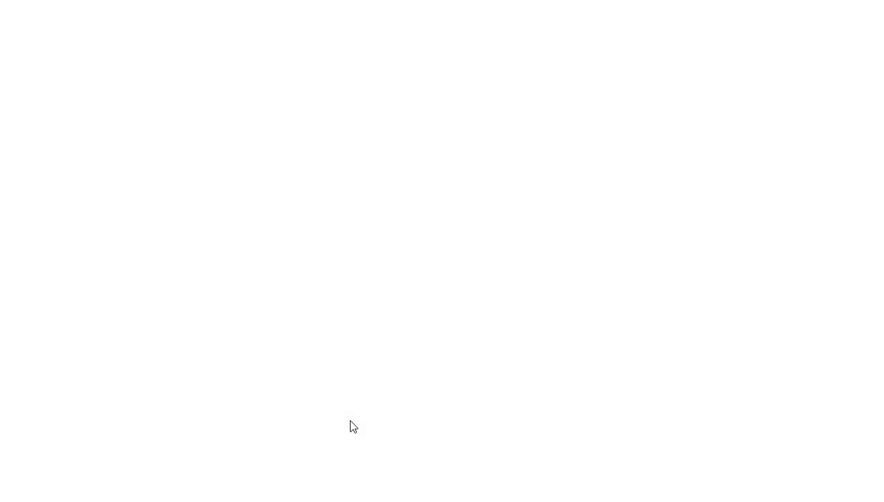
- Look over the first substance results and their substance role analysis, and view the available sort criteria
scroll(372, 339, "down", 1)
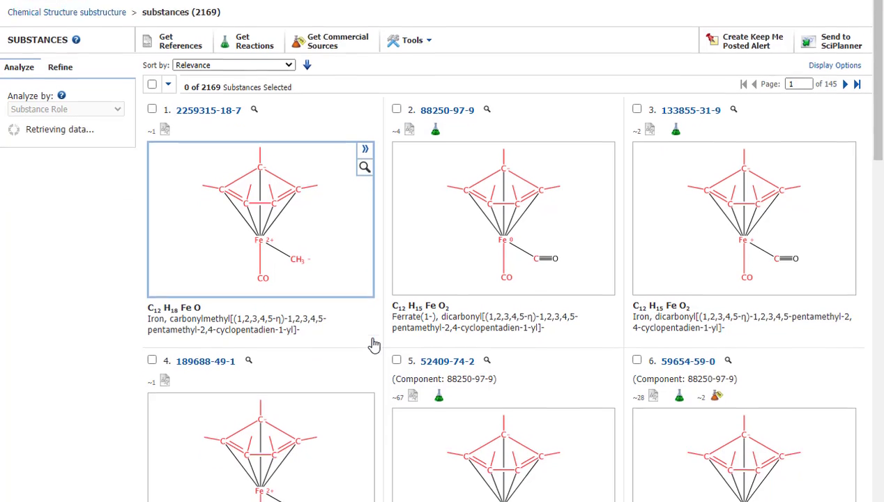
scroll(374, 343, "down", 1)
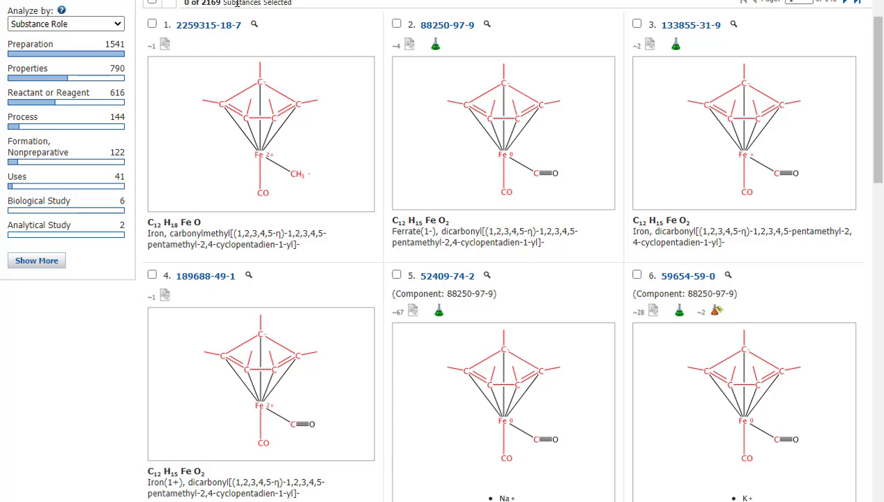
scroll(215, 8, "up", 1)
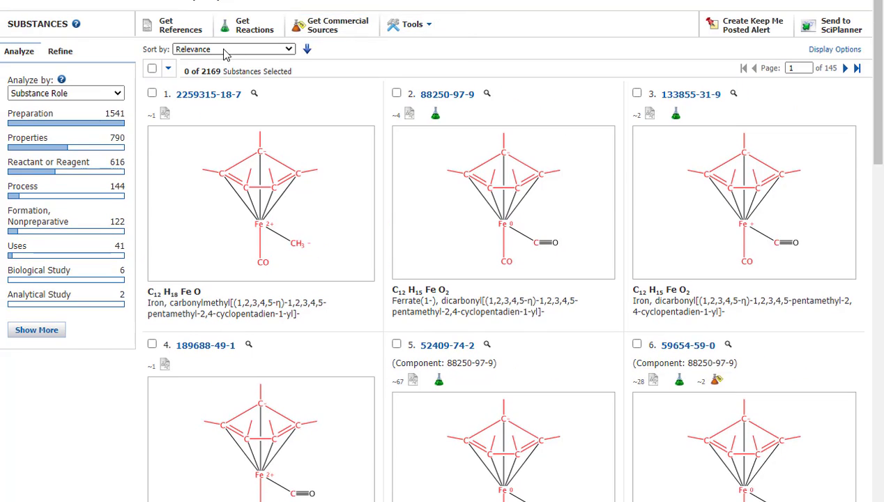
left_click(288, 53)
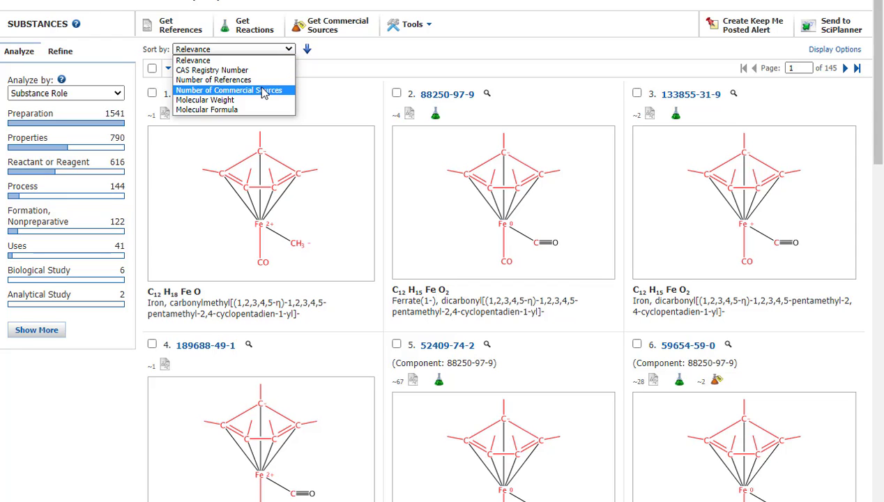
left_click(490, 36)
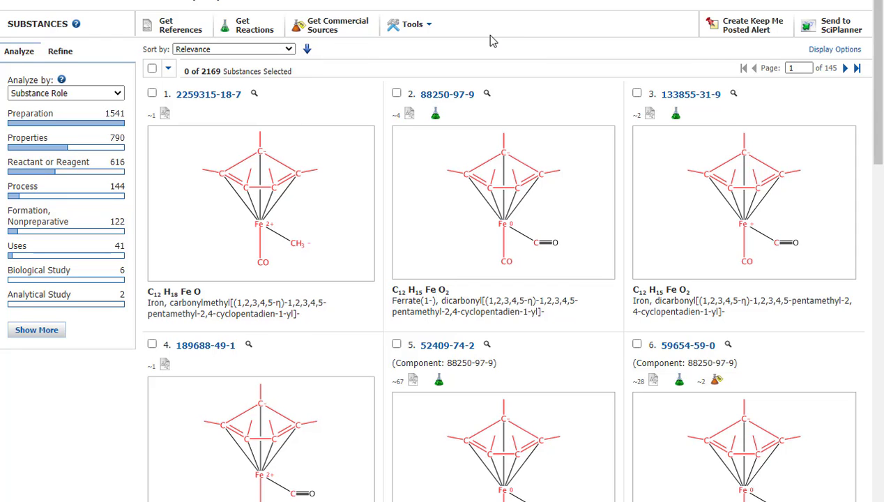
- Browse the first two pages of substance results and examine the matching pentamethylcyclopentadienyl iron complexes
scroll(396, 284, "down", 8)
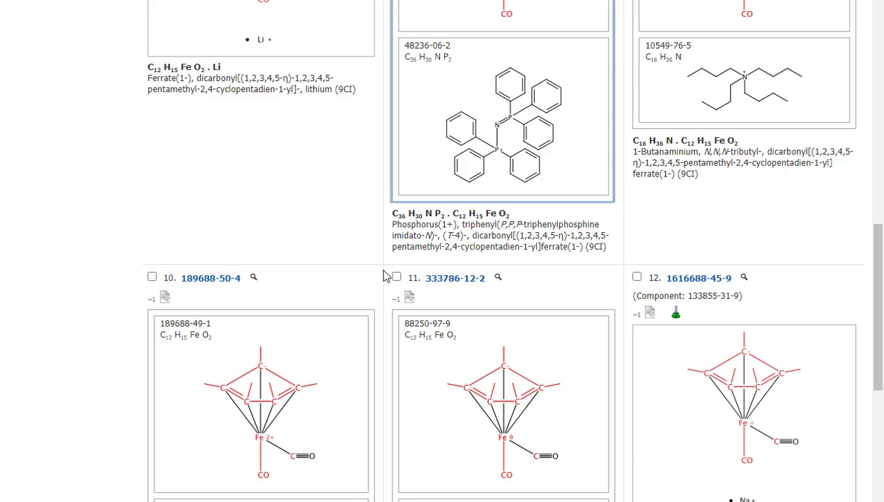
scroll(387, 274, "down", 10)
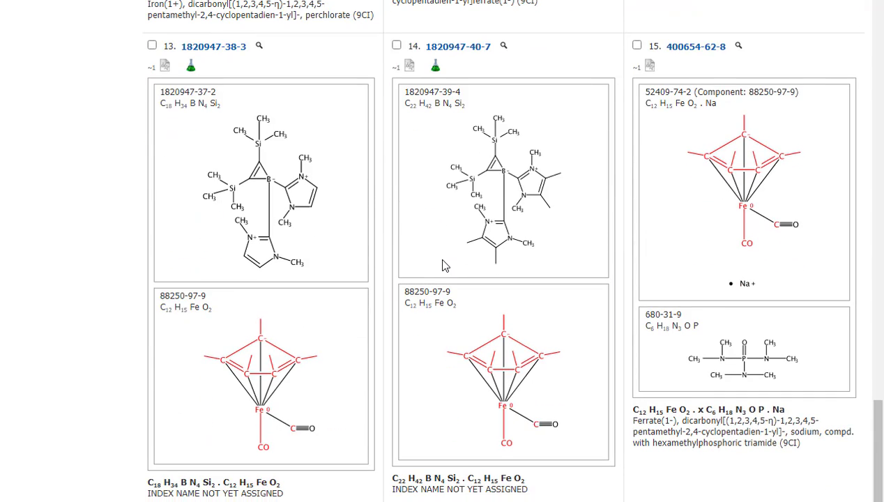
scroll(444, 266, "down", 4)
mouse_move(444, 266)
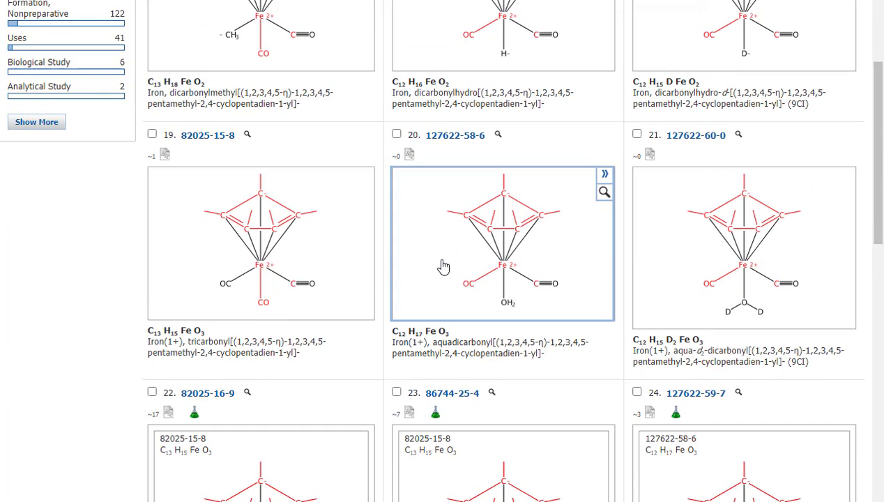
scroll(444, 266, "down", 3)
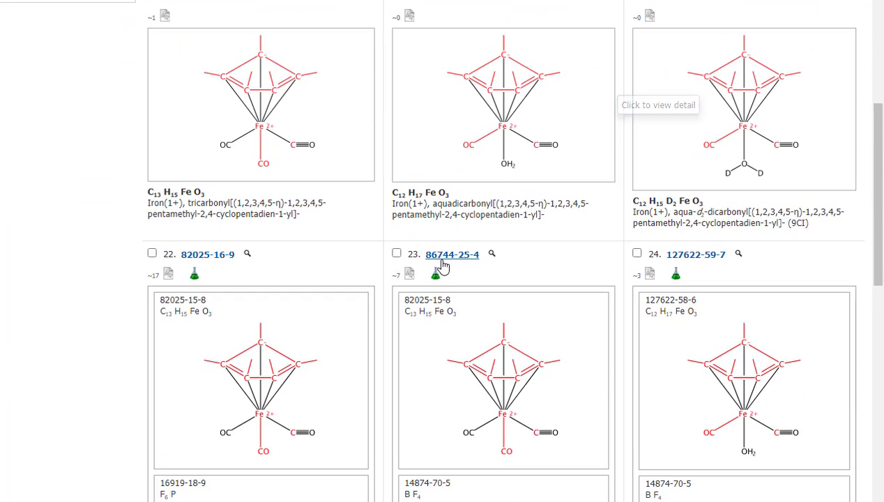
scroll(449, 273, "down", 1)
scroll(449, 272, "down", 5)
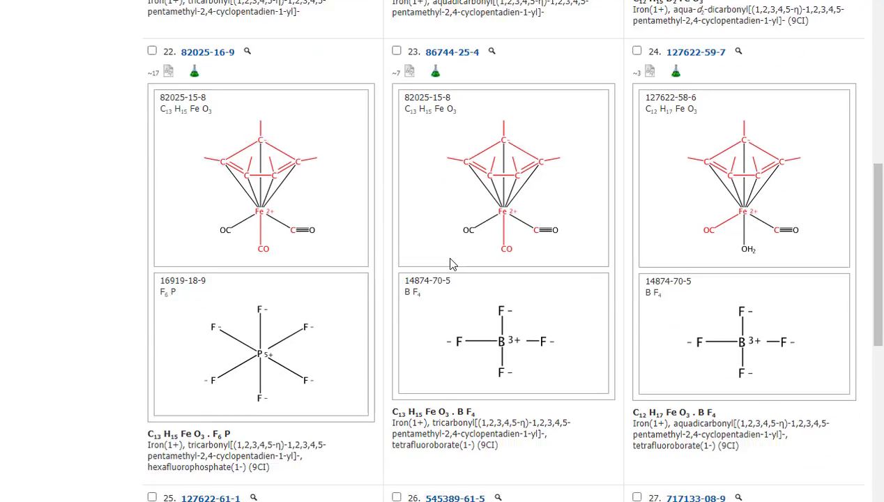
scroll(455, 266, "down", 6)
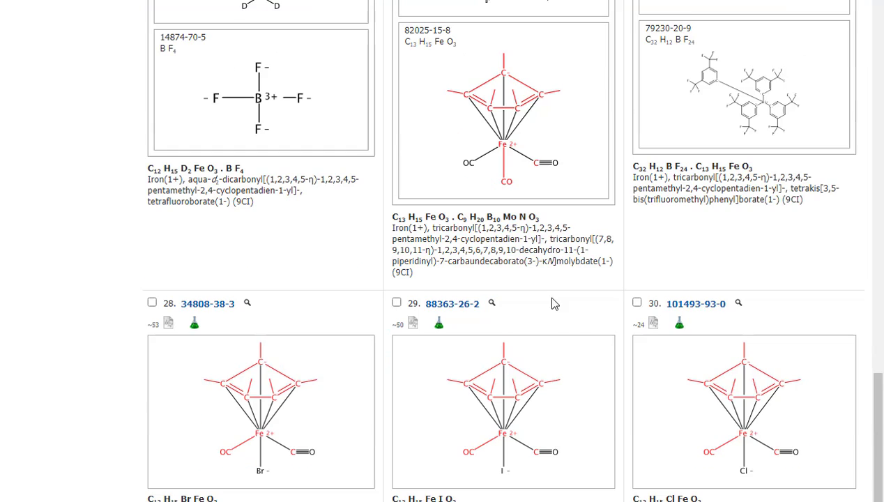
scroll(572, 316, "down", 1)
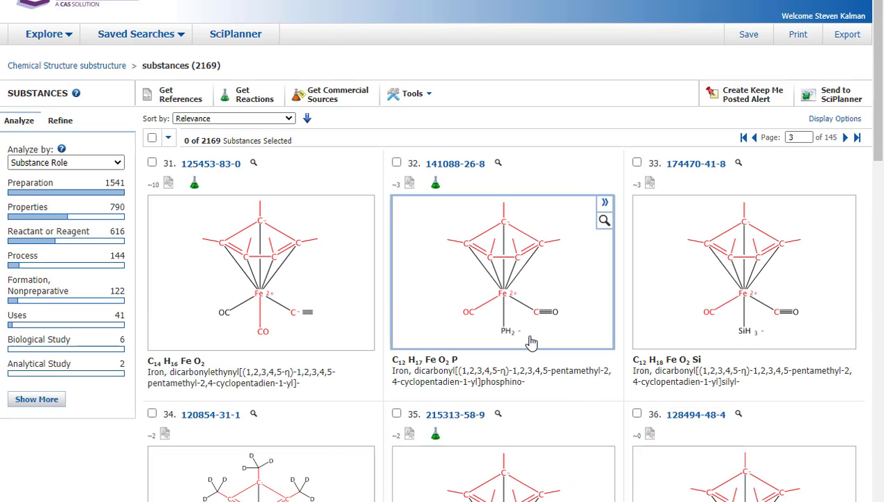
- Continue through results pages 3 to 5, examining how the ligands and ring substituents vary among the iron complexes
scroll(526, 338, "down", 5)
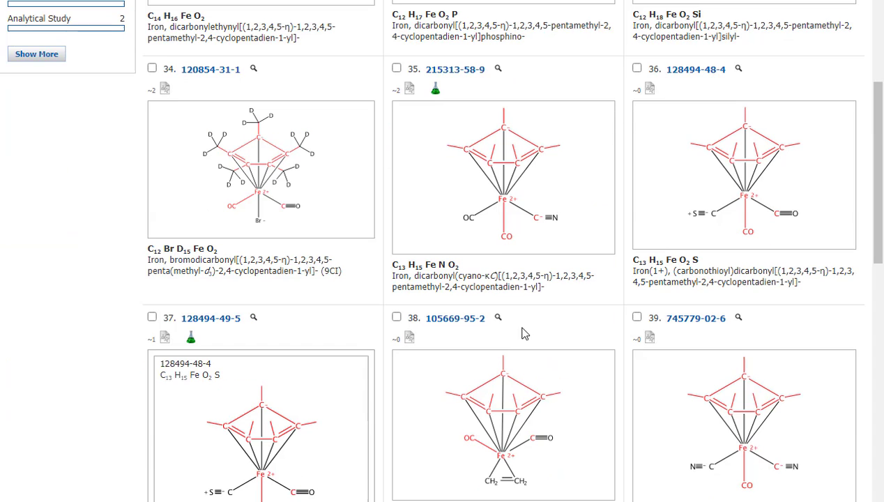
scroll(457, 244, "down", 6)
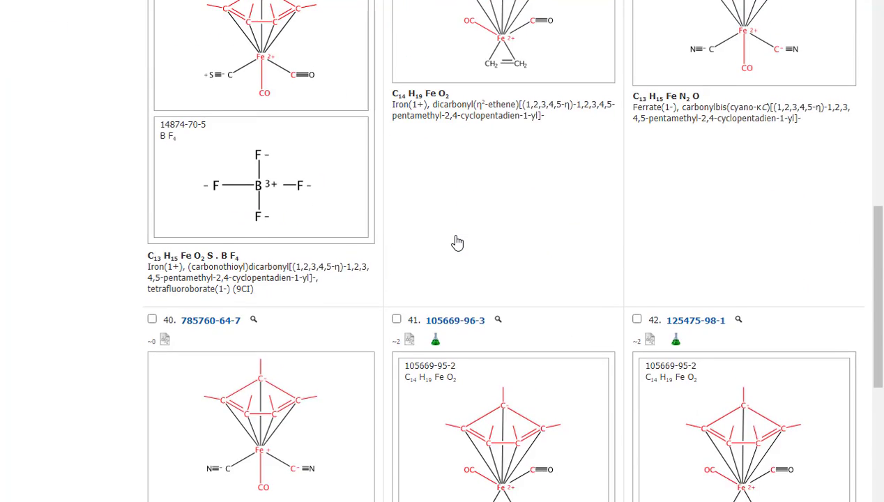
scroll(457, 242, "down", 3)
scroll(454, 241, "down", 5)
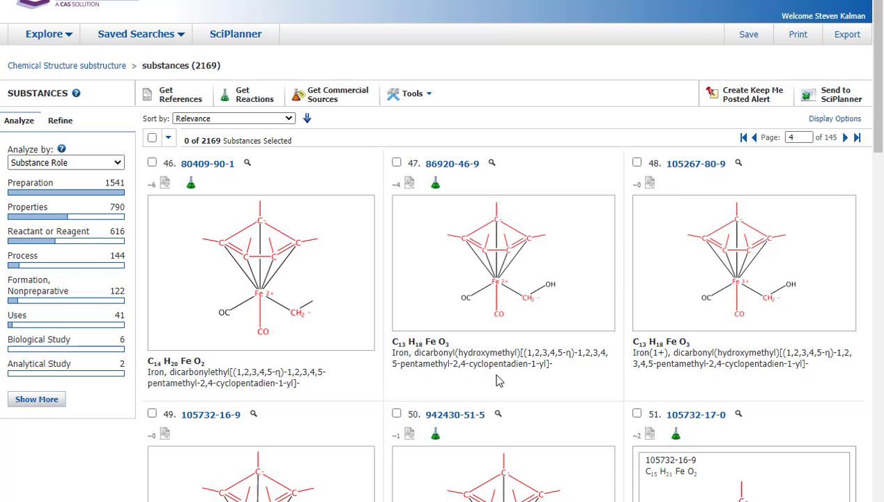
scroll(481, 355, "down", 3)
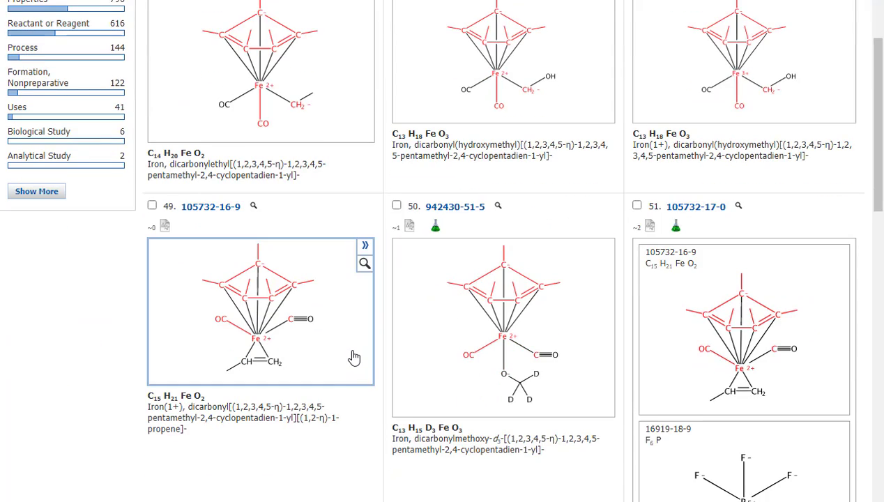
scroll(353, 357, "down", 6)
scroll(354, 356, "down", 5)
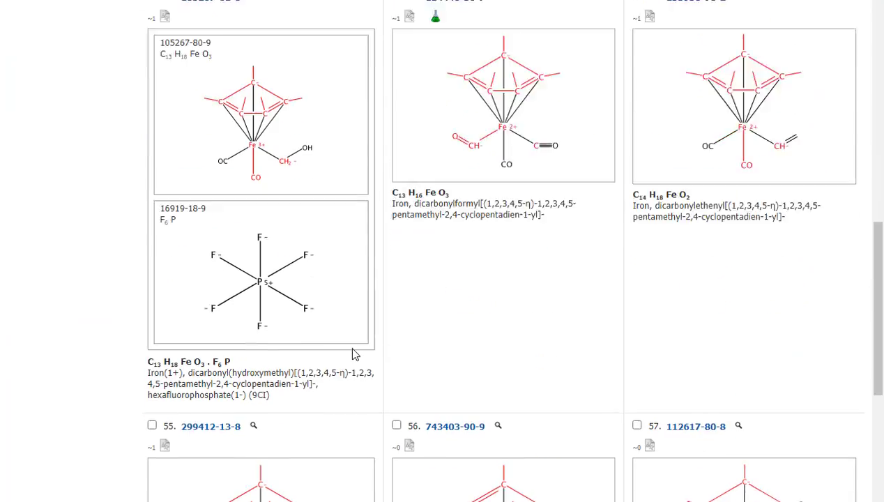
scroll(604, 333, "down", 4)
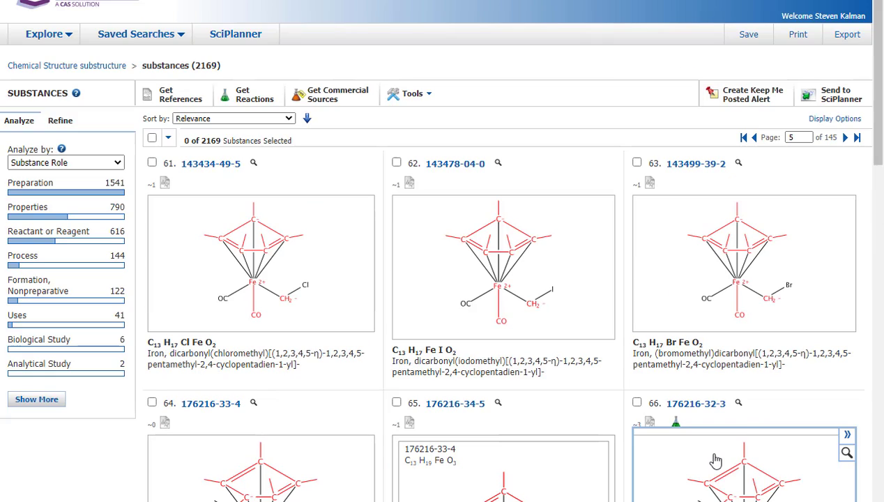
scroll(500, 362, "down", 5)
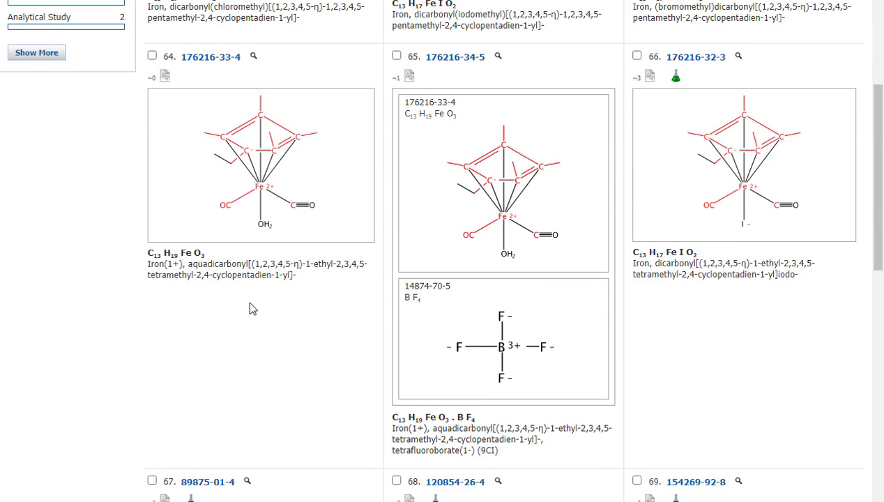
scroll(249, 303, "down", 5)
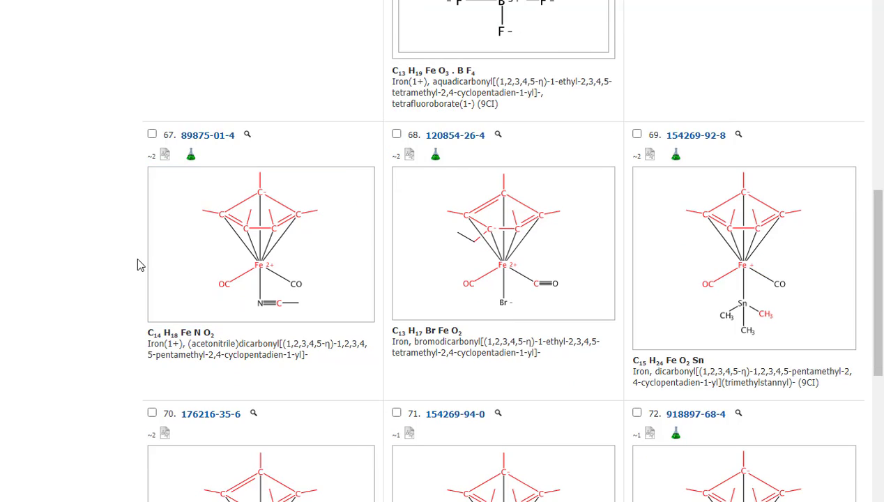
mouse_move(202, 274)
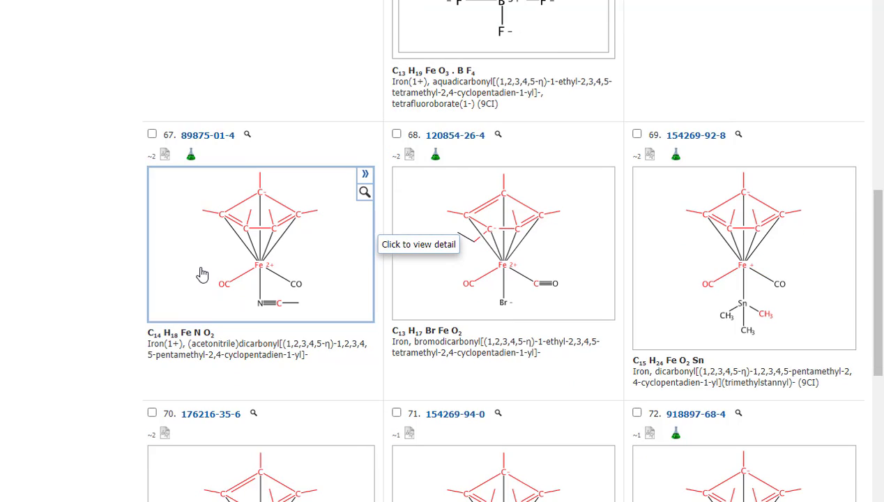
scroll(202, 274, "down", 2)
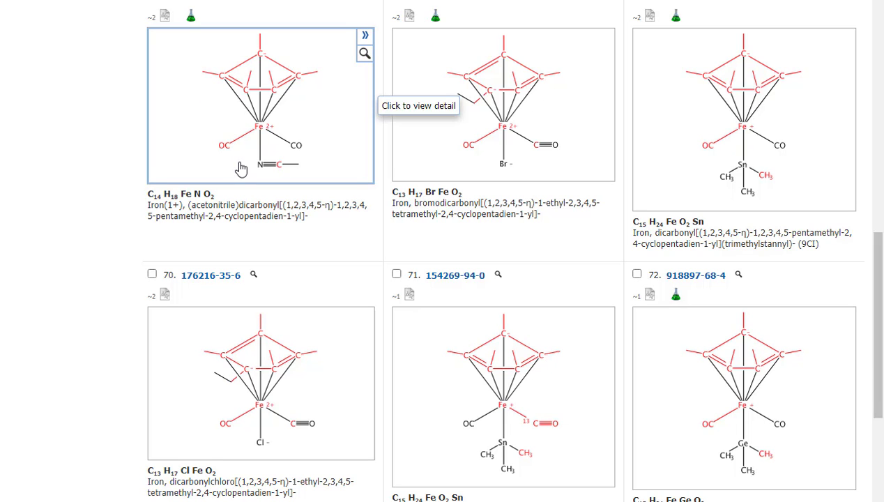
- Retrieve the references for substance 89875-02-5, the acetonitrile dicarbonyl iron hexafluorophosphate salt, limited to Preparation
scroll(205, 138, "up", 1)
scroll(204, 138, "up", 1)
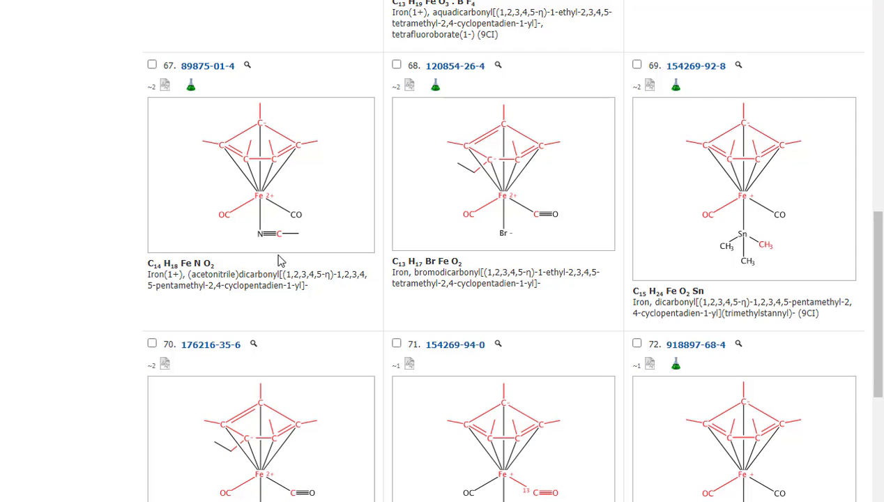
scroll(279, 260, "down", 7)
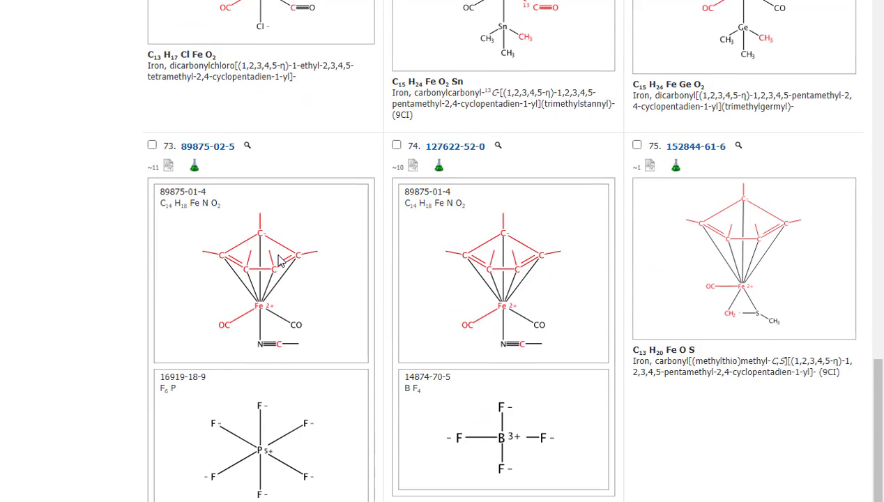
scroll(290, 296, "down", 1)
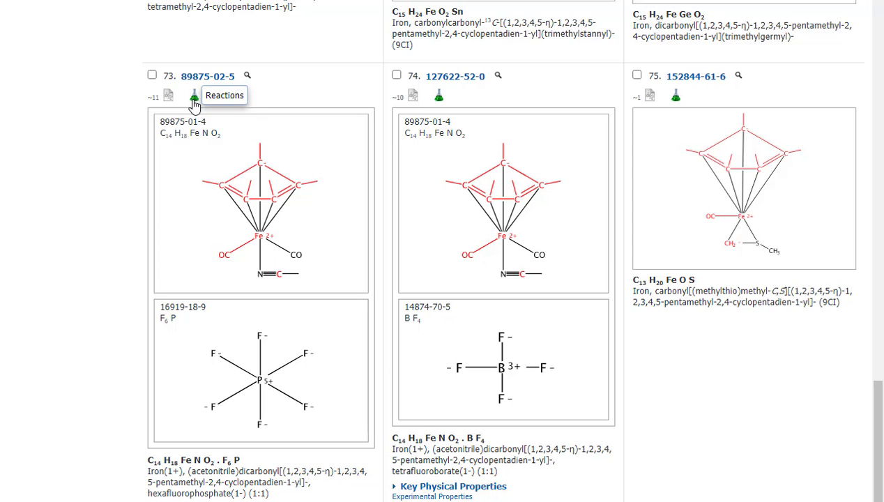
left_click(168, 95)
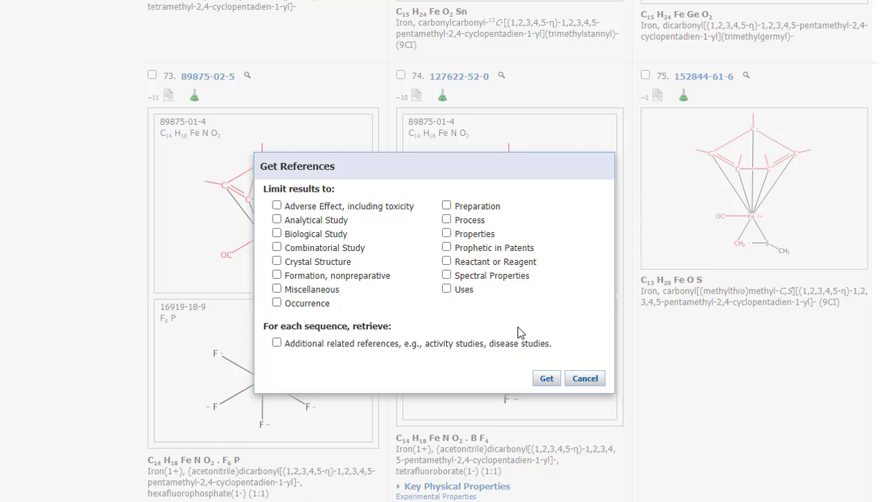
left_click(495, 208)
left_click(546, 380)
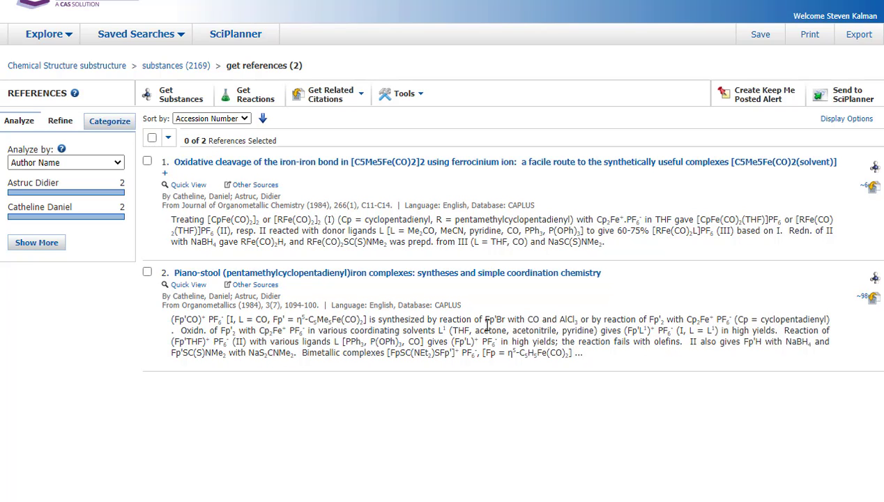
- Return to the substance results and get the reactions that have substance 89875-02-5 in the Product role
mouse_move(207, 77)
key("alt+Left")
mouse_move(315, 271)
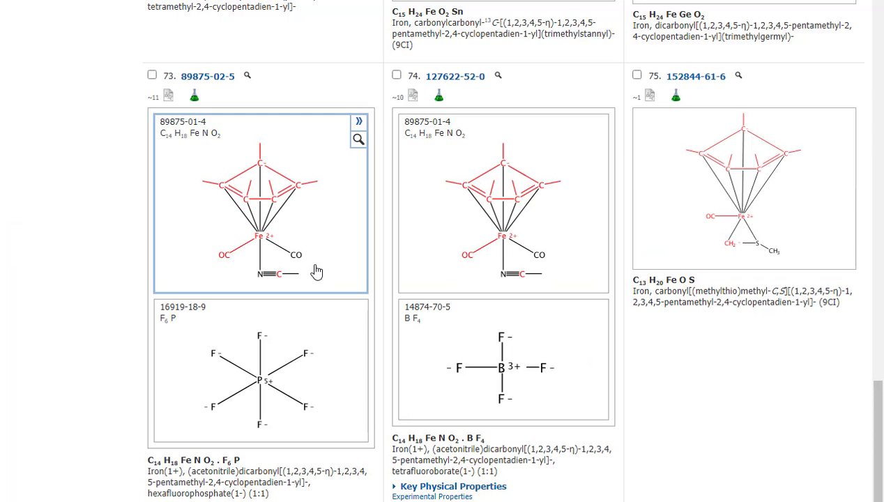
left_click(194, 96)
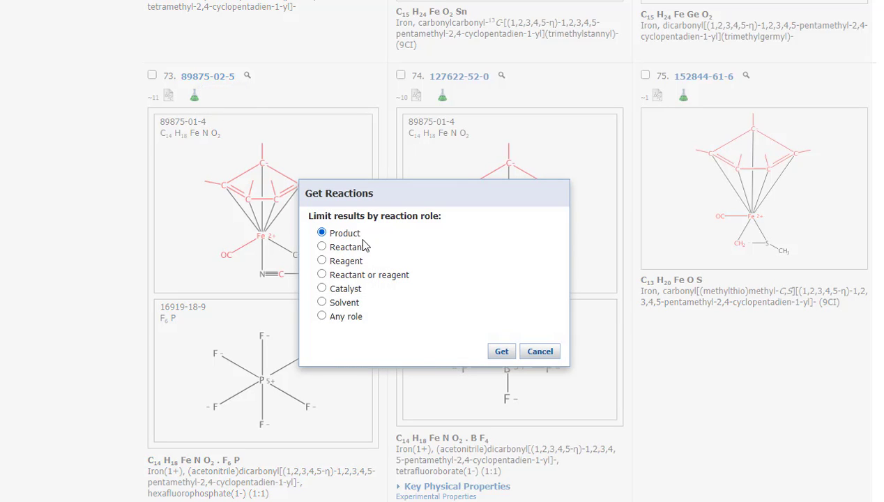
left_click(509, 359)
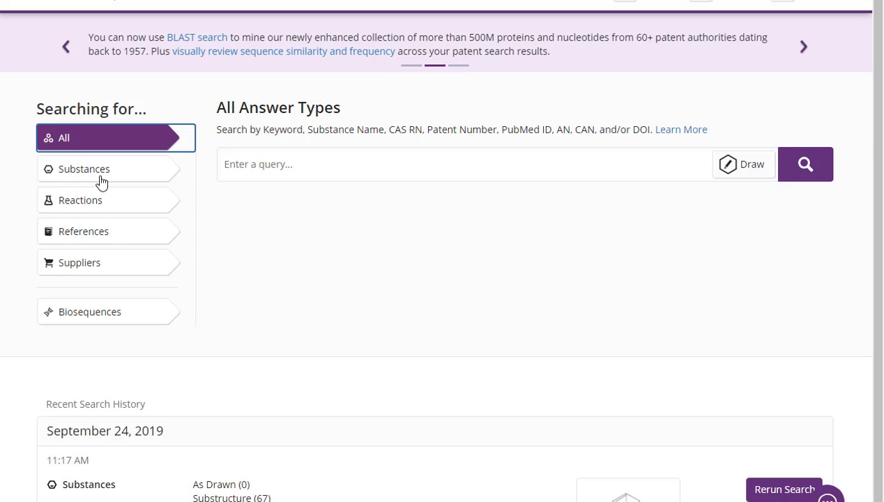
- Switch to SciFinder-n, restrict the search to substances, and open a blank structure drawing in CAS Draw
left_click(100, 177)
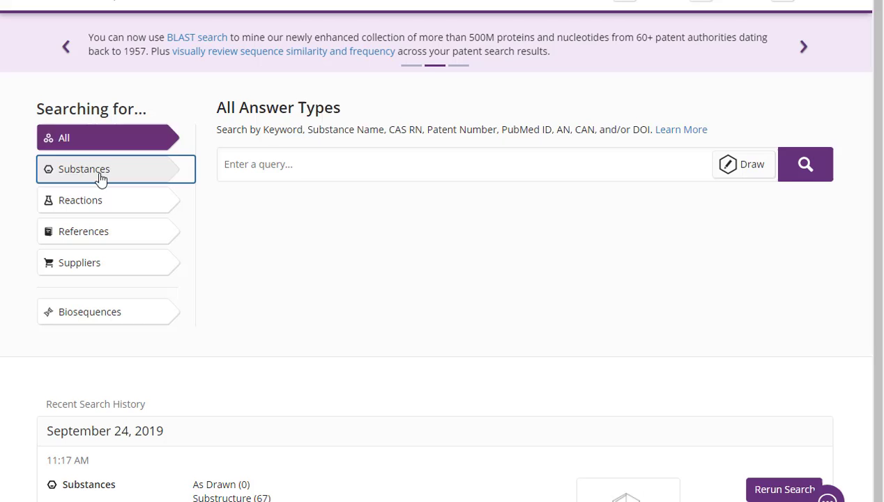
left_click(752, 164)
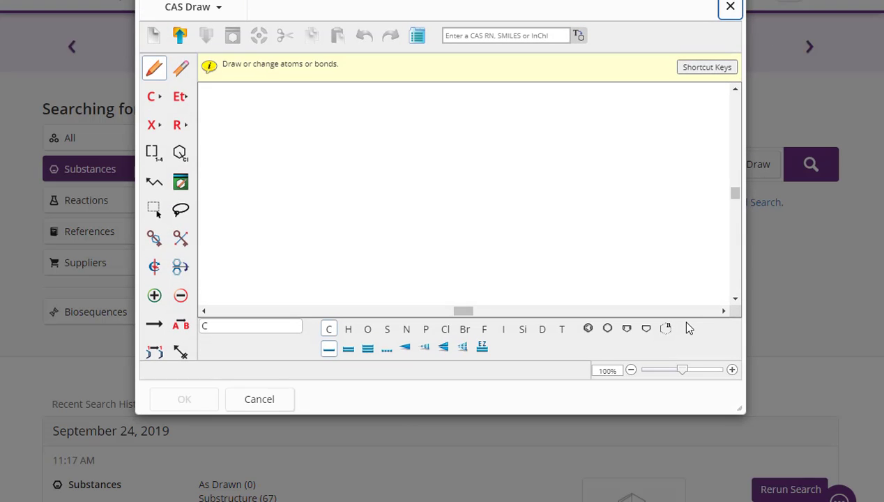